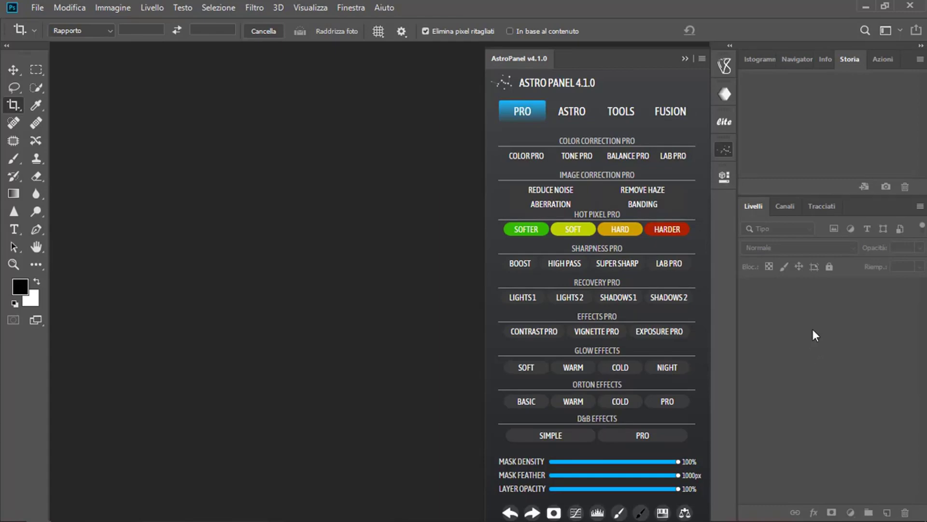
- Load frames DSC_6266 through DSC_6270 as Sky Stack light frames
left_click(674, 117)
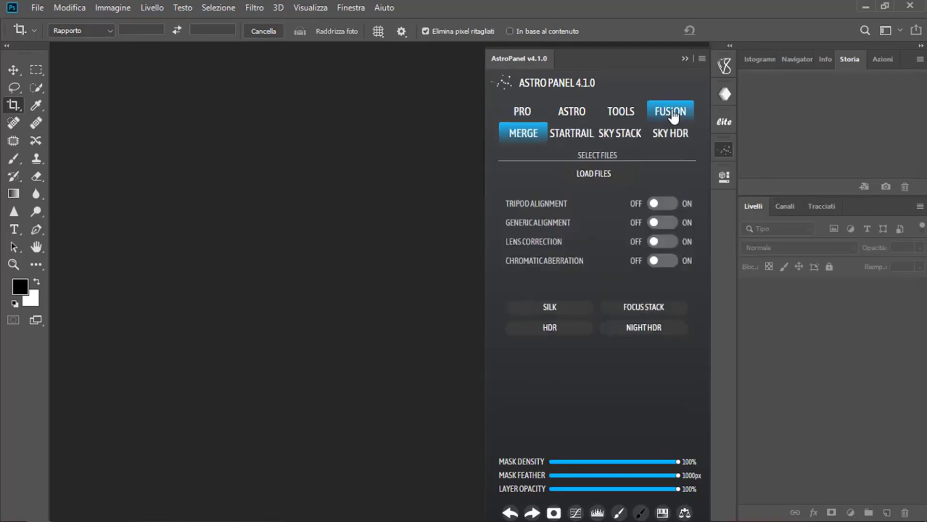
left_click(619, 134)
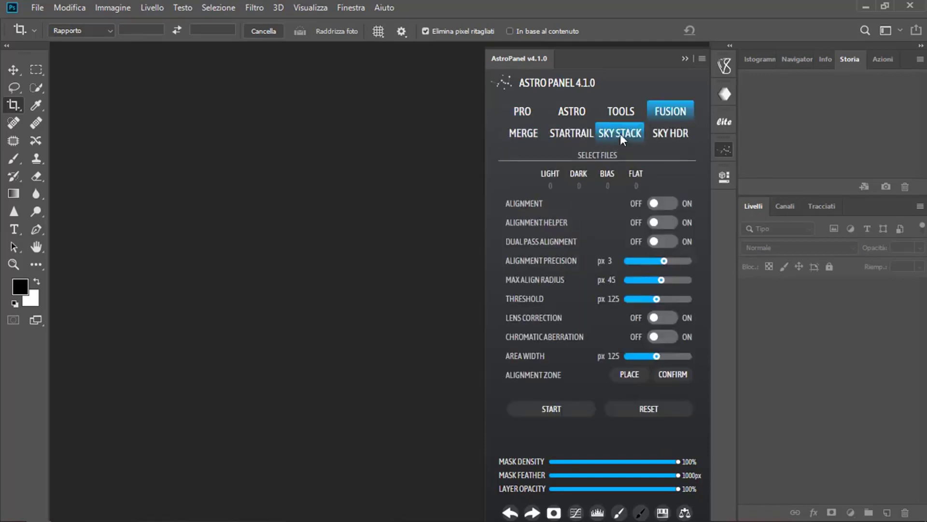
left_click(555, 185)
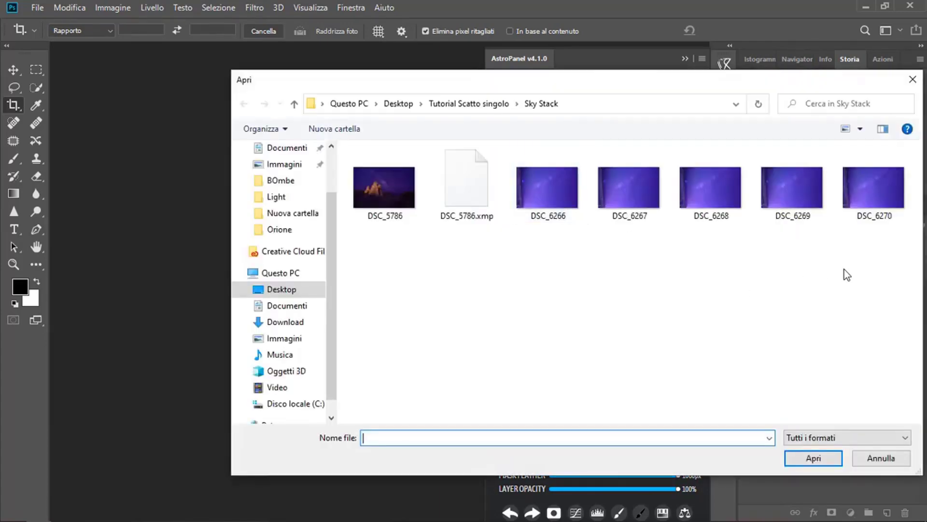
left_click_drag(888, 264, 547, 201)
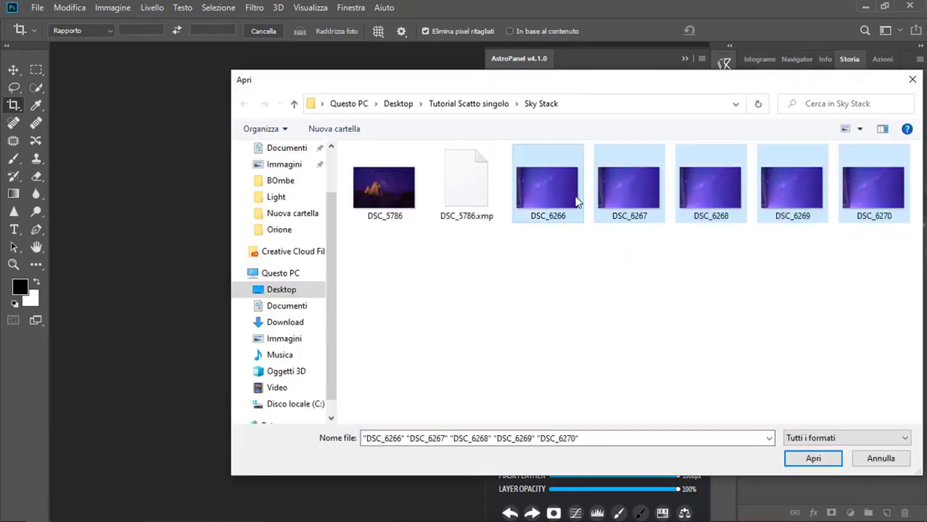
left_click(814, 458)
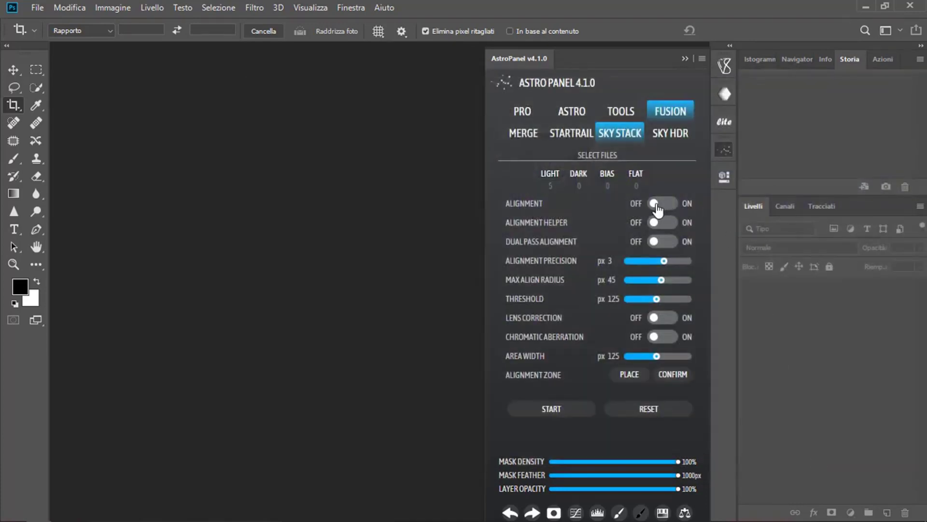
- Enable the alignment helper, dual pass alignment, lens correction and chromatic aberration correction
left_click(663, 224)
left_click(659, 246)
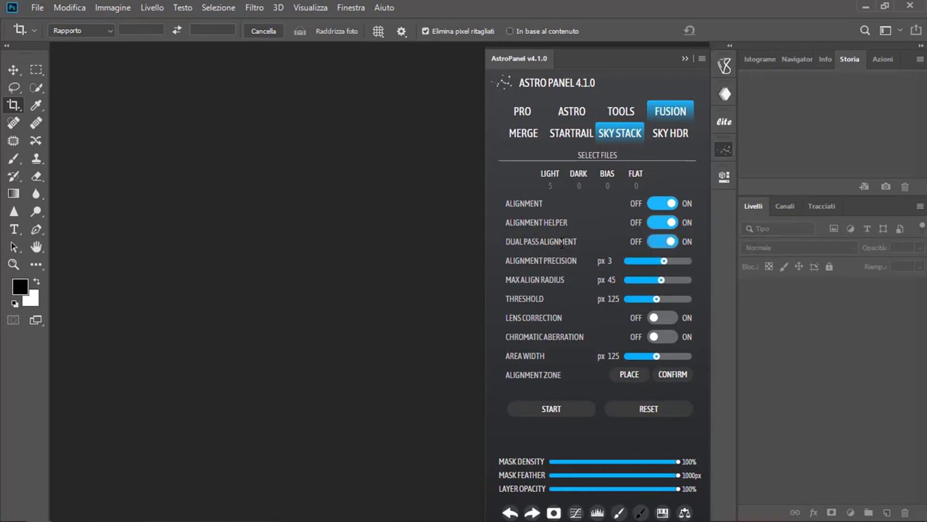
left_click(671, 320)
left_click(671, 339)
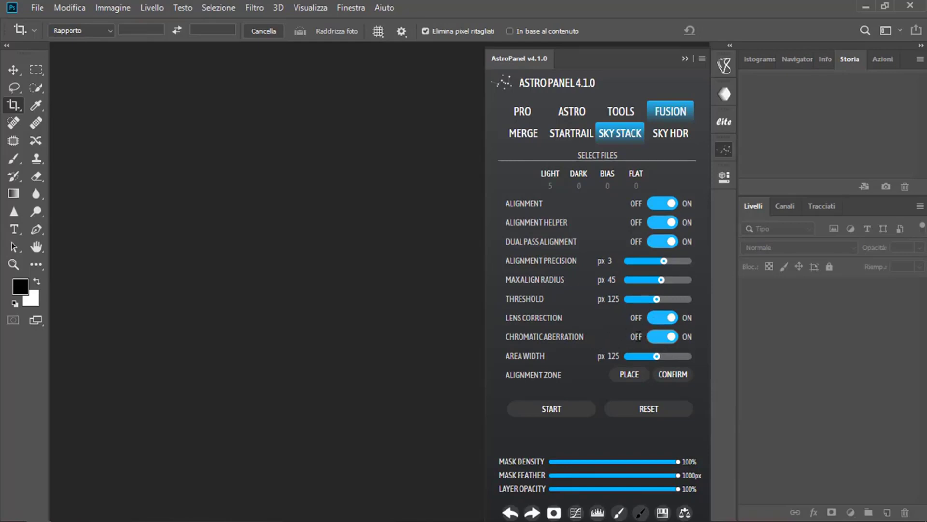
- Place the Sky Stack alignment zone selection over the bright star
left_click(630, 377)
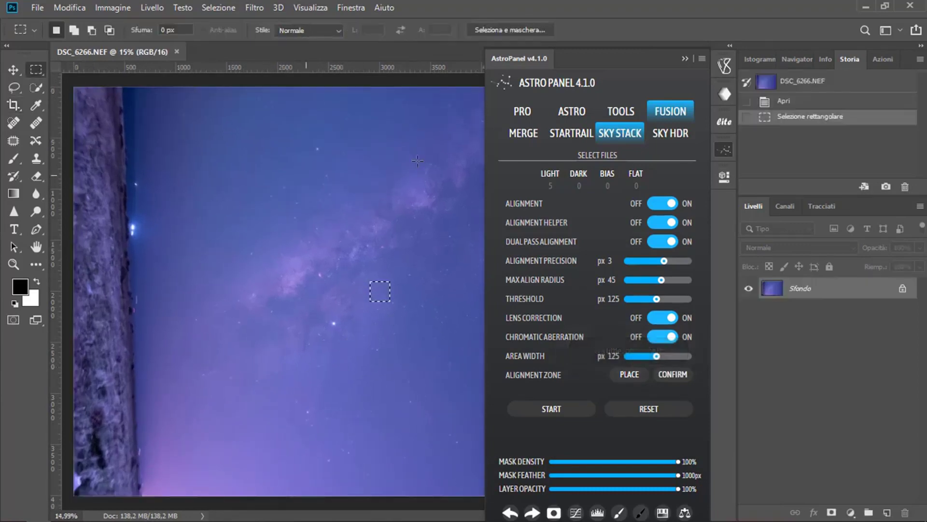
scroll(328, 367, "up", 3)
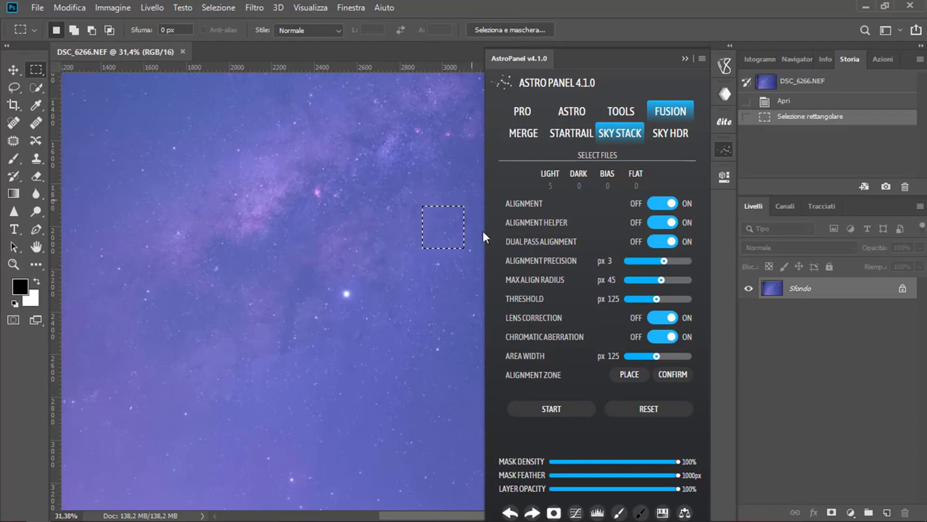
left_click_drag(453, 248, 359, 314)
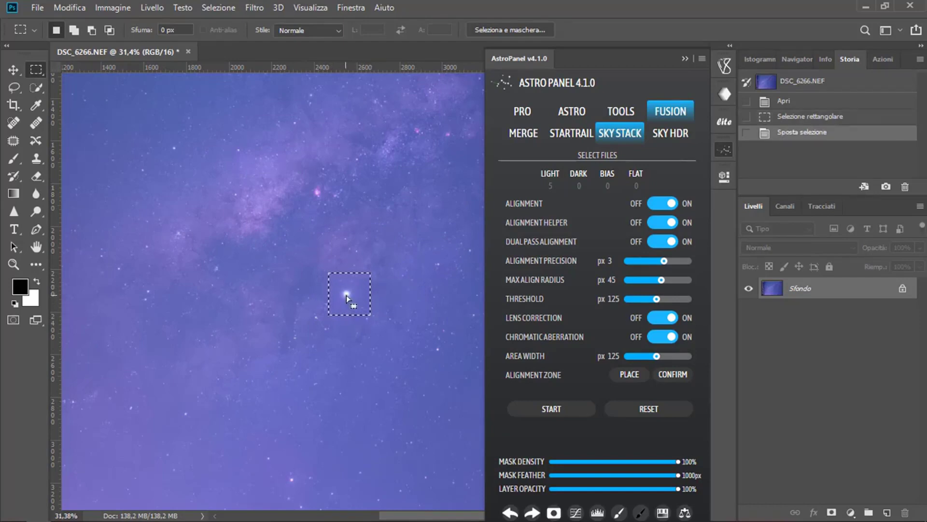
scroll(347, 294, "up", 2)
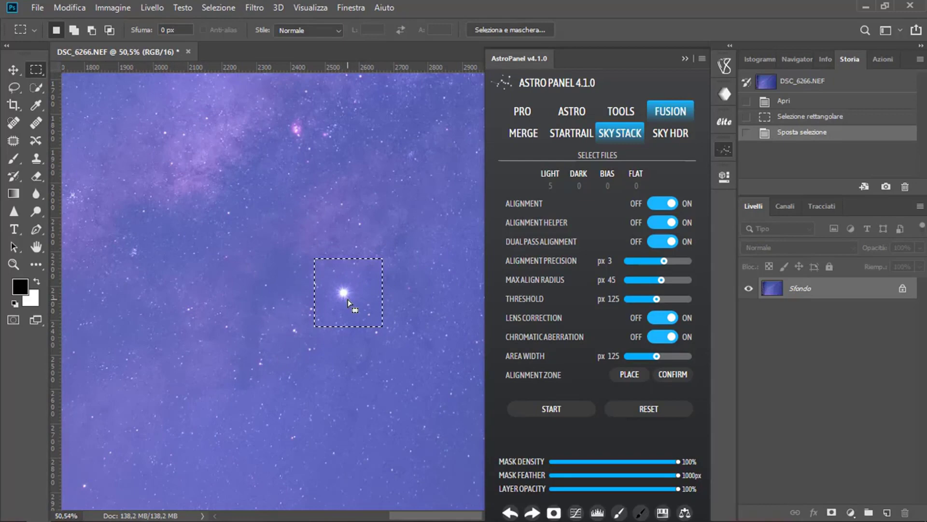
- Check the star with a Threshold preview without applying it, then set alignment threshold to 161 px
left_click(122, 10)
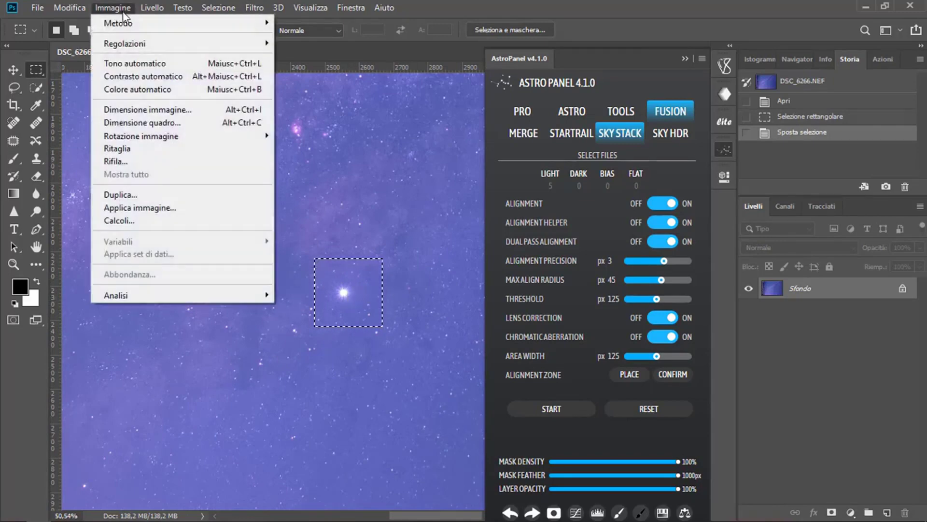
mouse_move(135, 44)
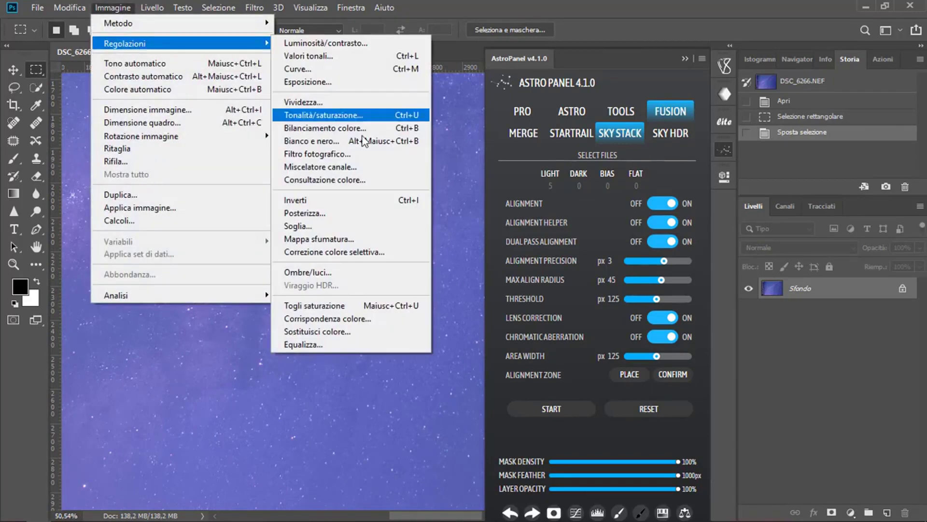
left_click(336, 226)
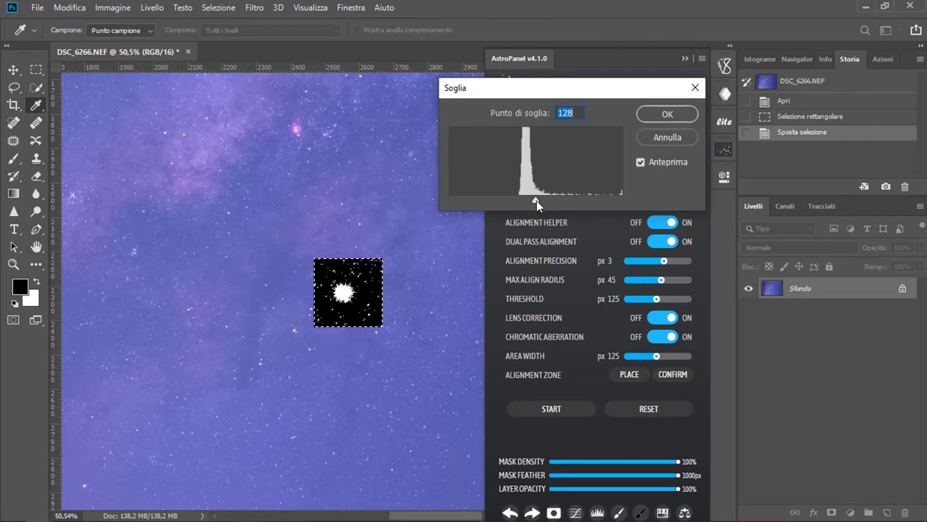
left_click_drag(537, 201, 560, 204)
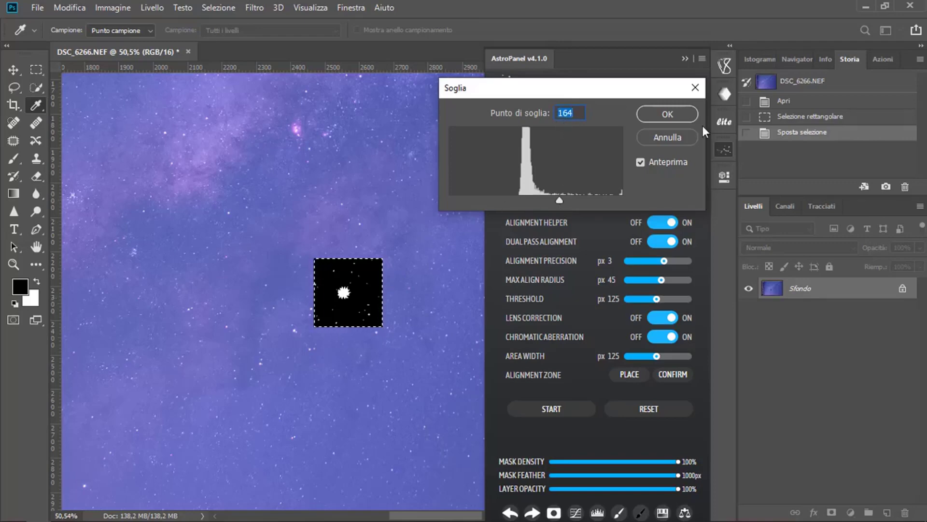
left_click(691, 137)
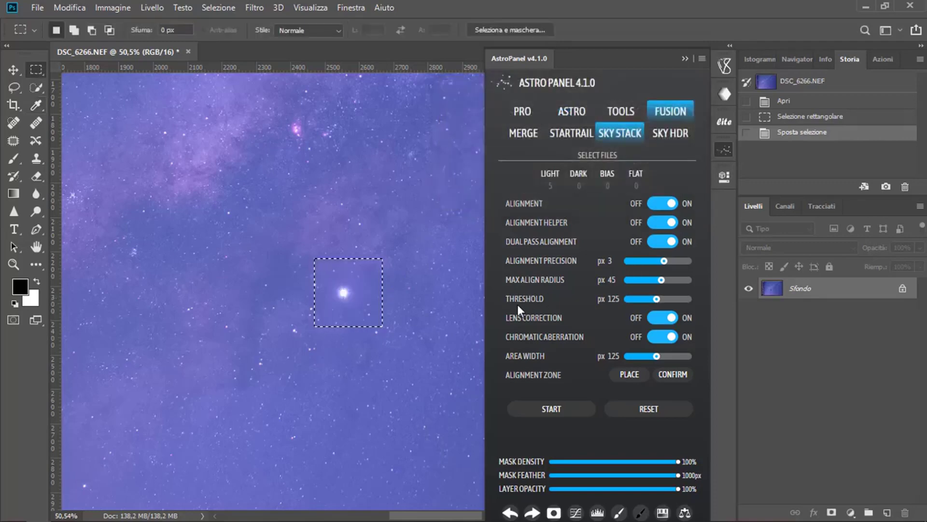
left_click_drag(656, 299, 668, 303)
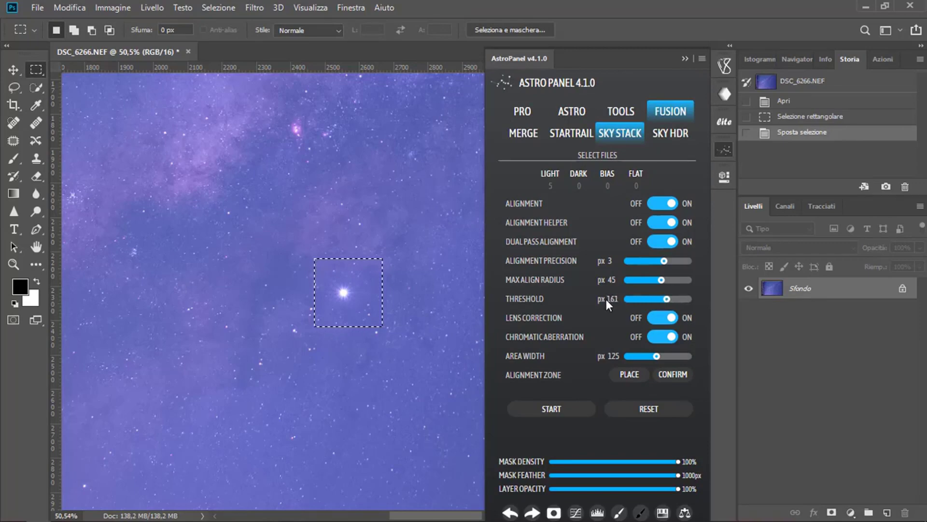
- Confirm the alignment zone and stack the five frames, with 0 discarded
left_click(682, 378)
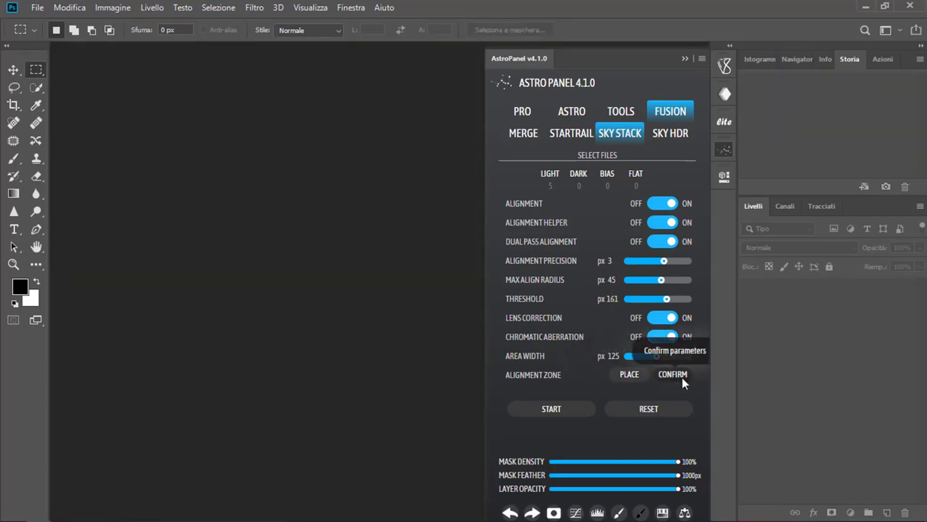
left_click(555, 409)
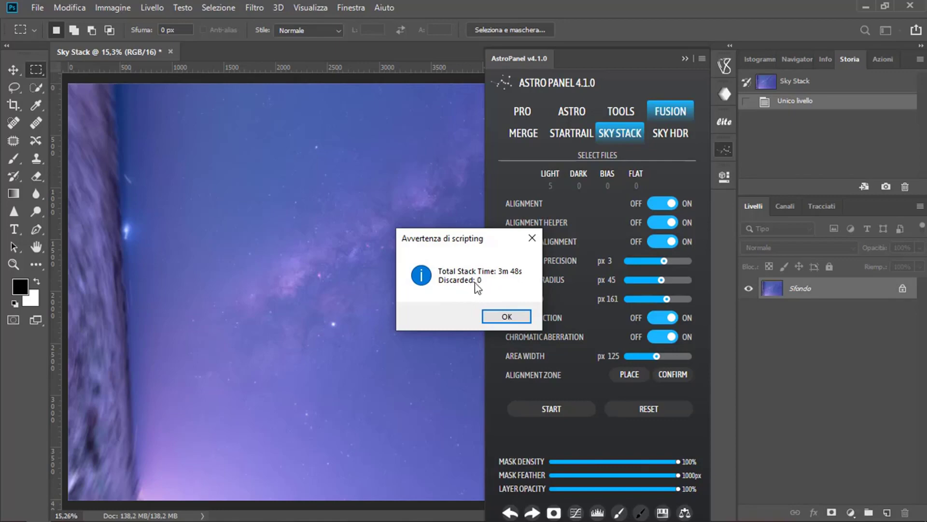
- Dismiss the stack report and rotate the image 90° counter-clockwise, fitting it on screen
left_click(500, 317)
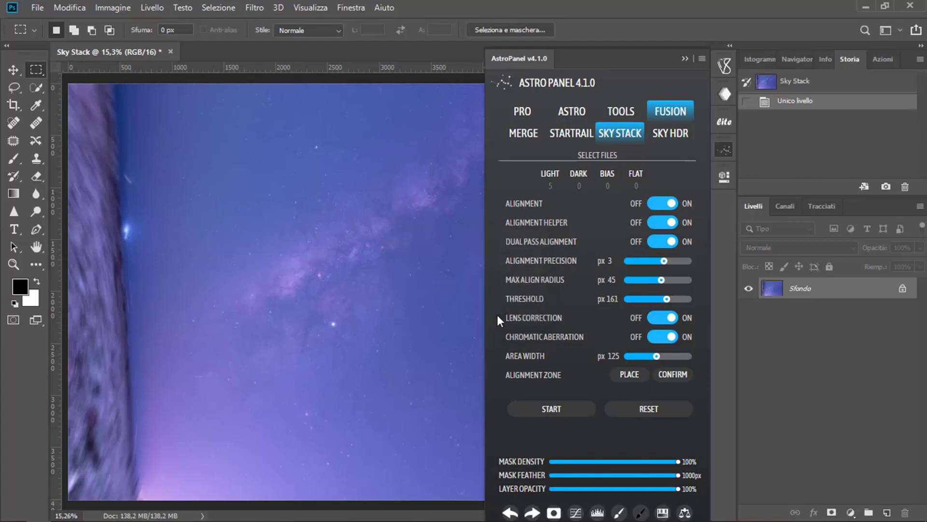
left_click(570, 117)
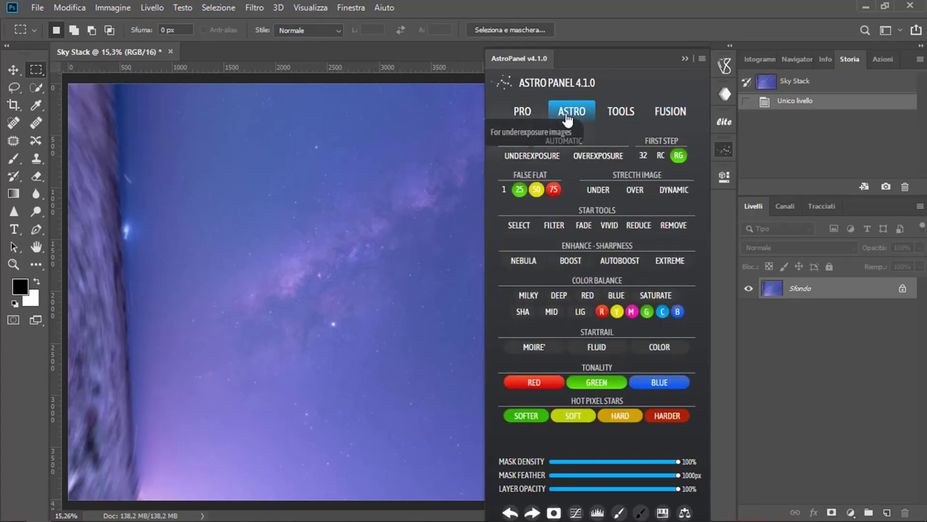
scroll(310, 265, "up", 2)
scroll(402, 302, "down", 2)
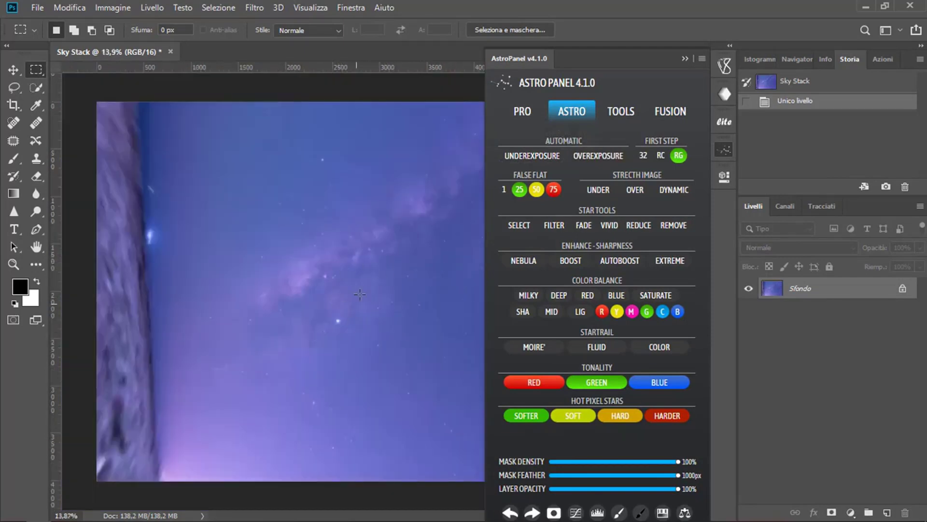
left_click(112, 8)
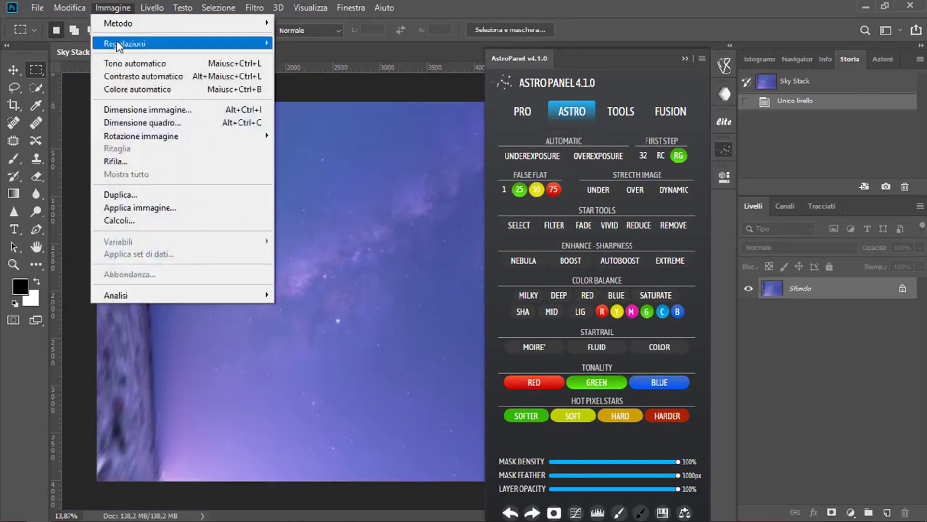
mouse_move(190, 139)
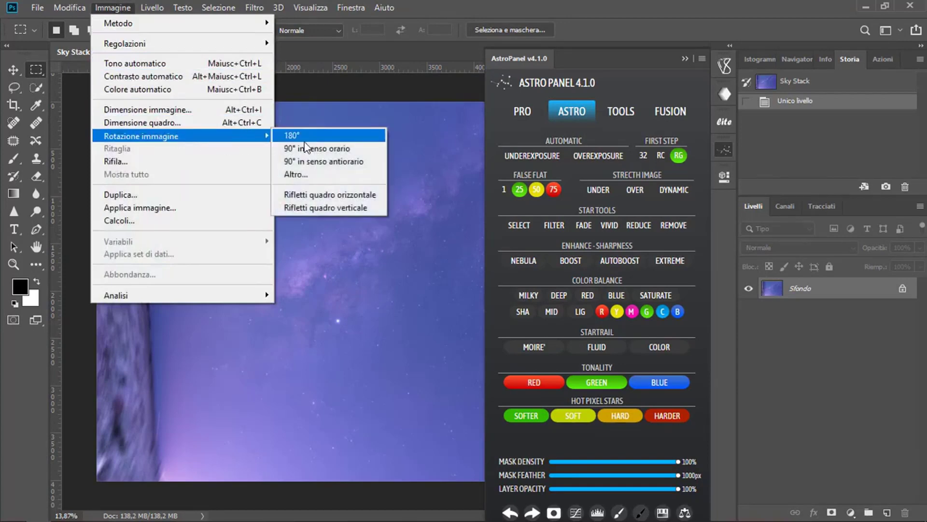
left_click(310, 162)
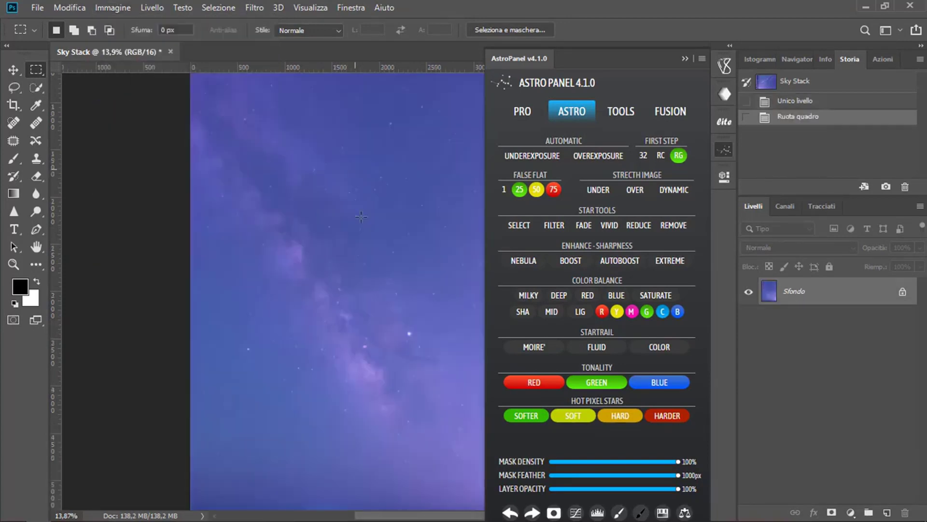
key("ctrl+0")
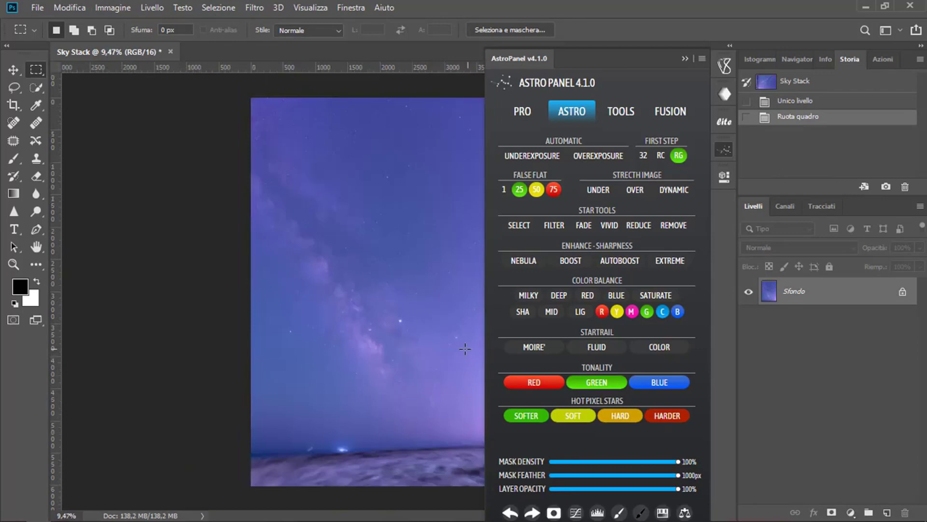
scroll(465, 349, "up", 5)
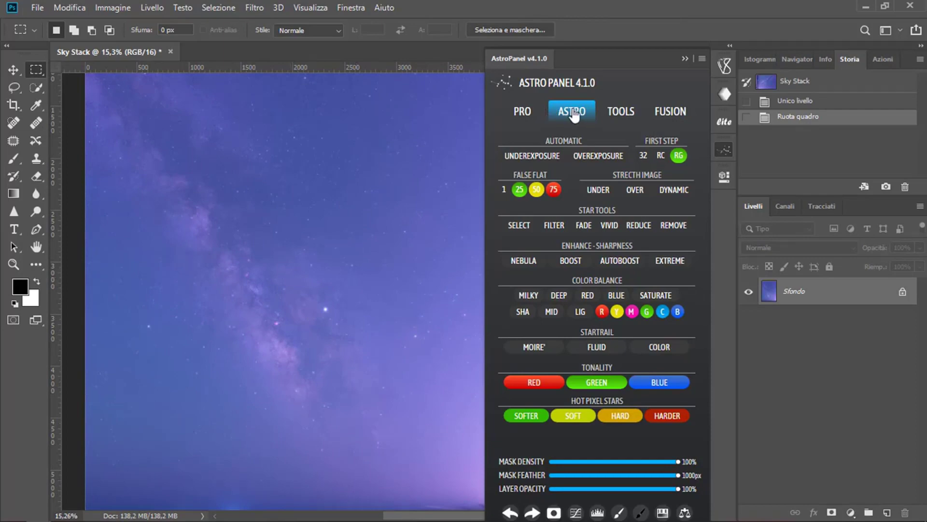
- Reset the sky's colours with AstroPanel's RC, comparing before and after
left_click(660, 156)
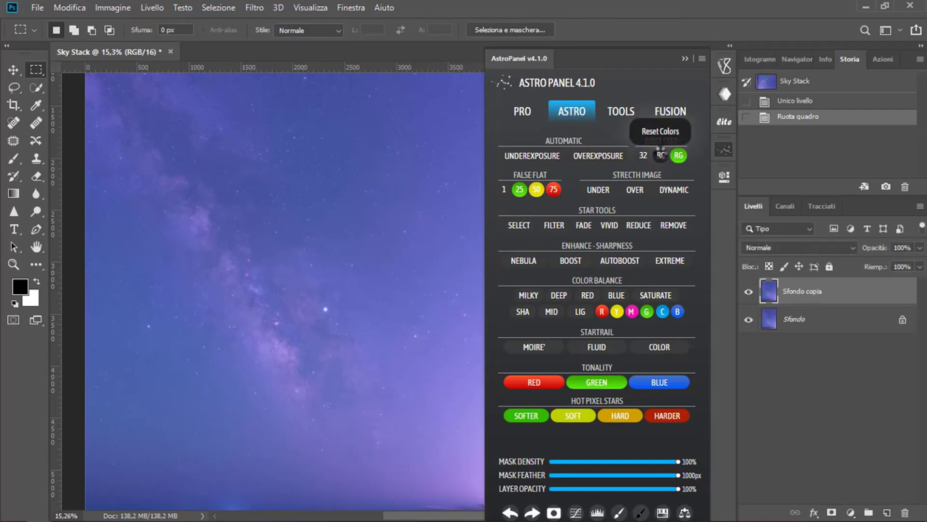
scroll(436, 285, "down", 1)
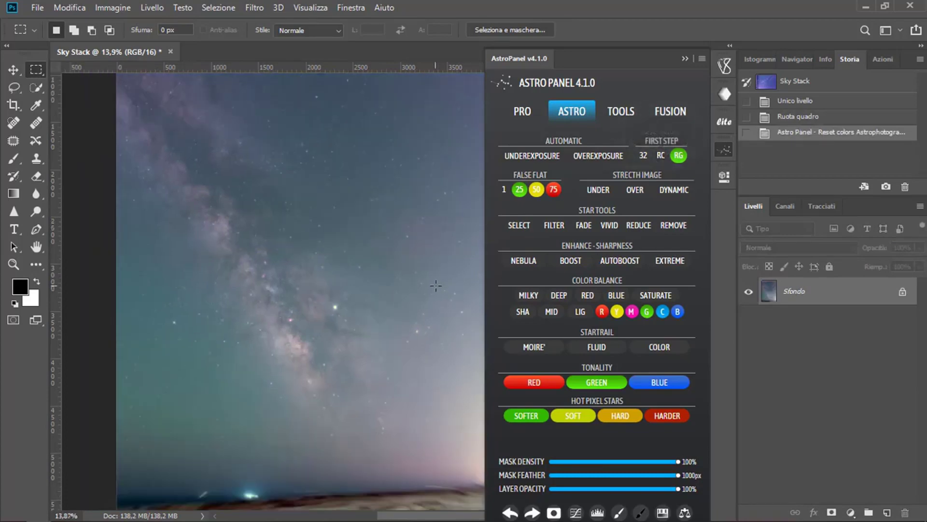
left_click(510, 512)
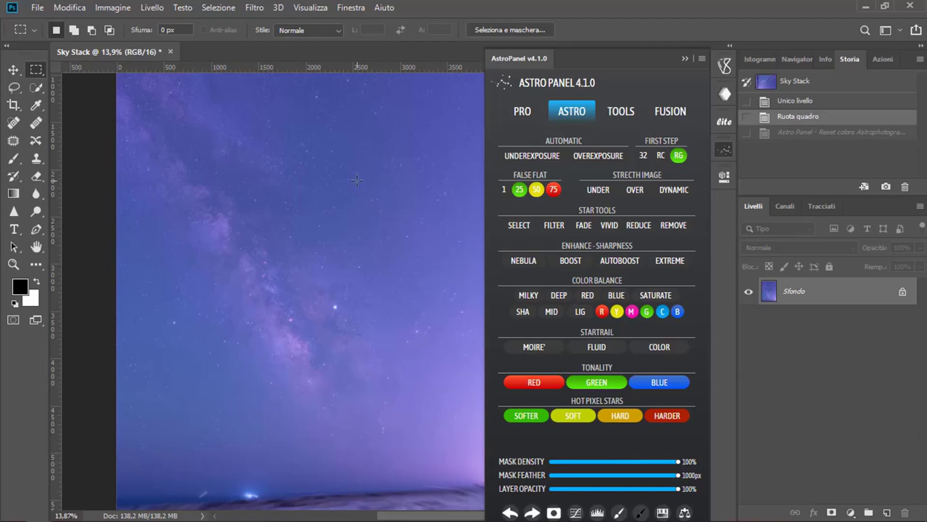
key("ctrl+shift+z")
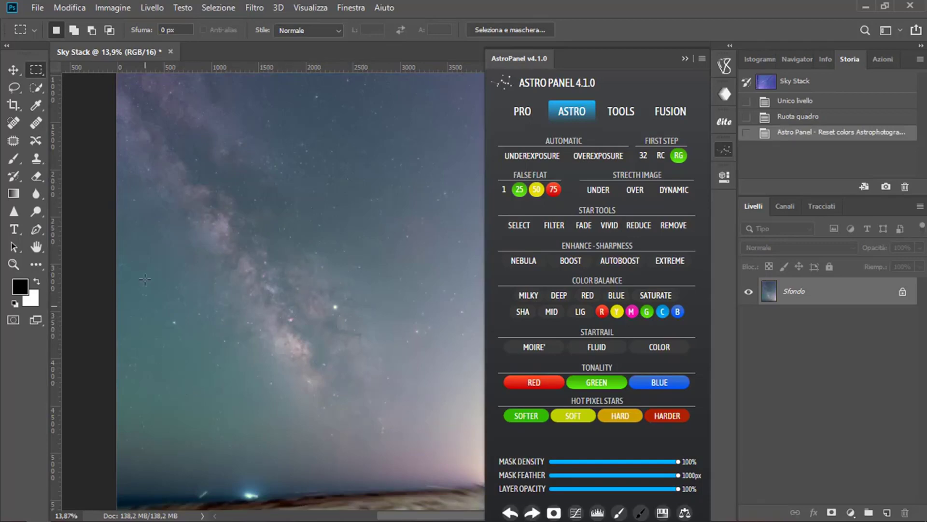
- Remove the green gradient at 62% layer opacity and flatten to one layer
left_click(681, 157)
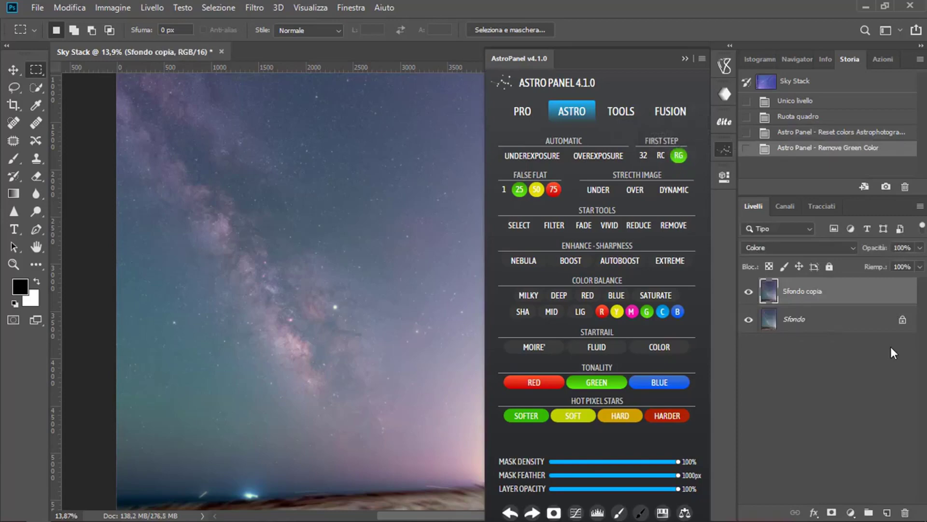
left_click_drag(871, 247, 846, 249)
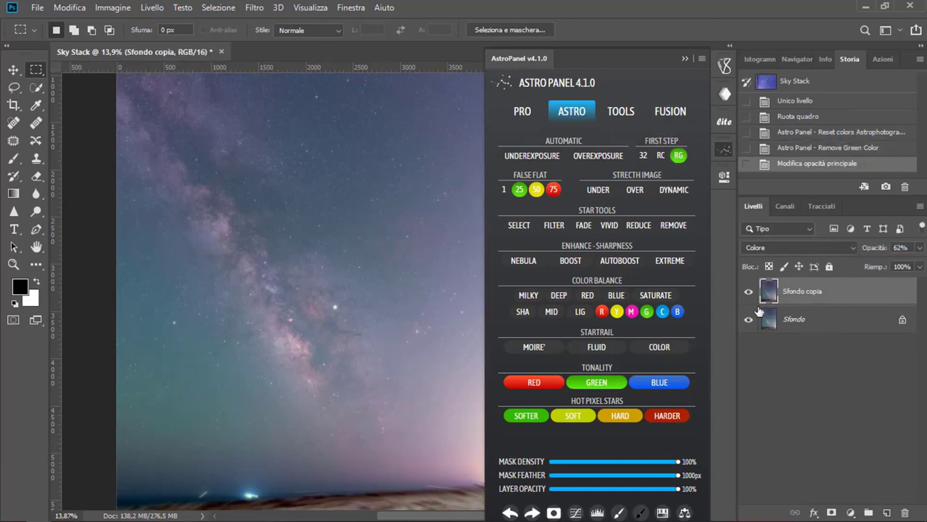
right_click(824, 318)
left_click(816, 448)
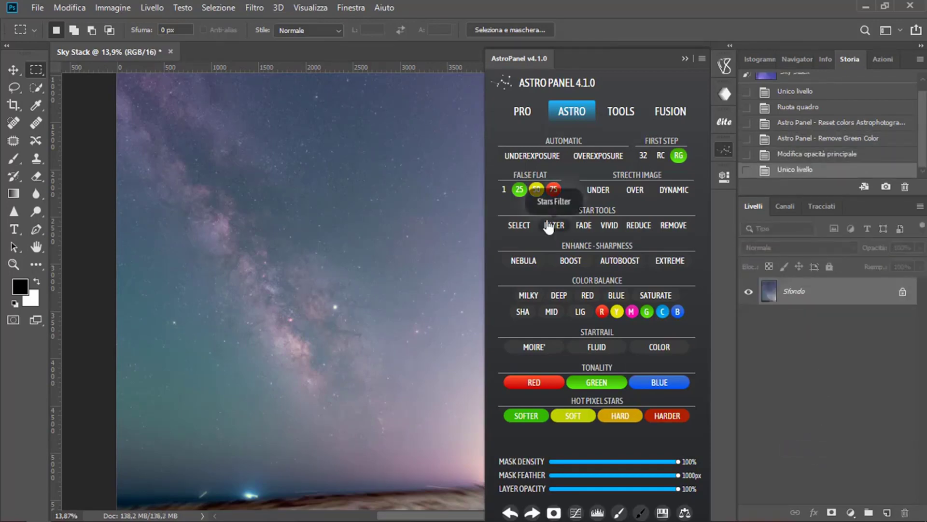
- Apply False Flat at 1 and then 25, followed by a Dynamic stretch
left_click(502, 189)
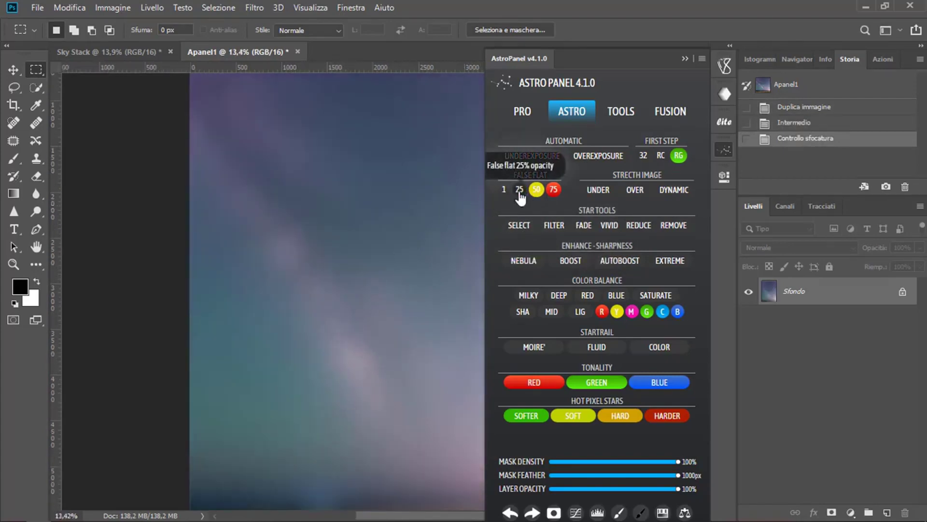
left_click(519, 191)
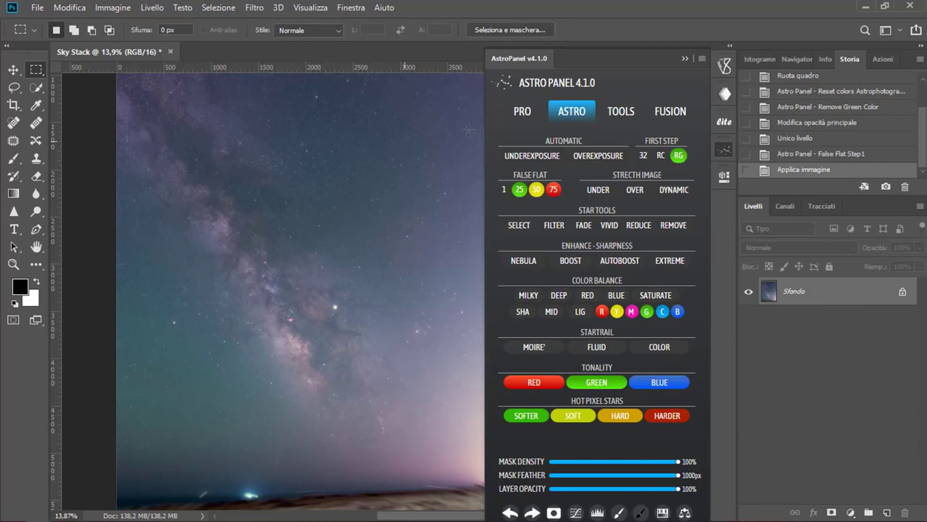
left_click(678, 191)
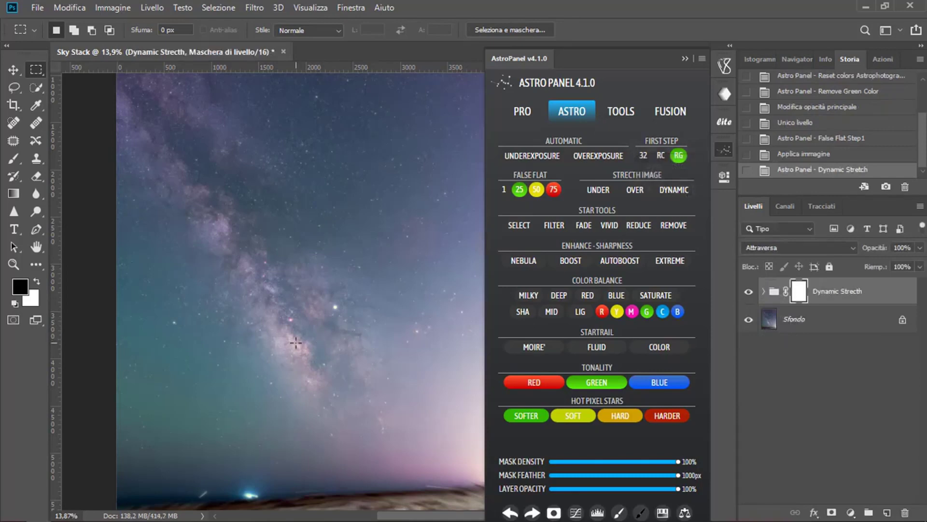
- Compare the Dynamic Strecth group on and off, then flatten to one layer
left_click(748, 292)
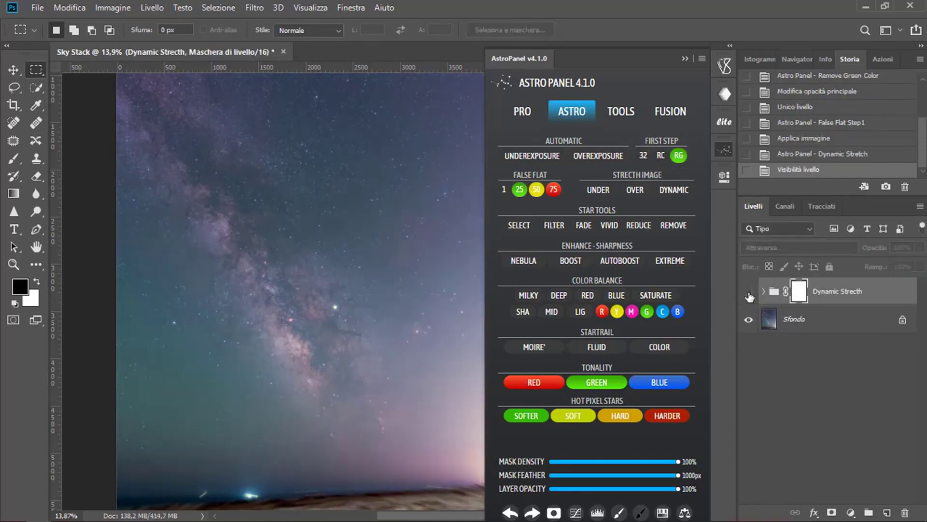
left_click(749, 293)
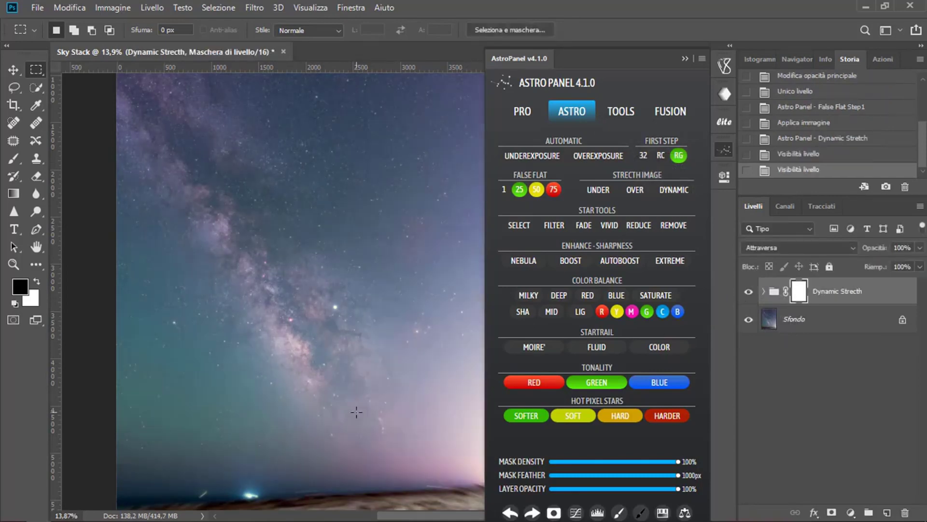
right_click(828, 326)
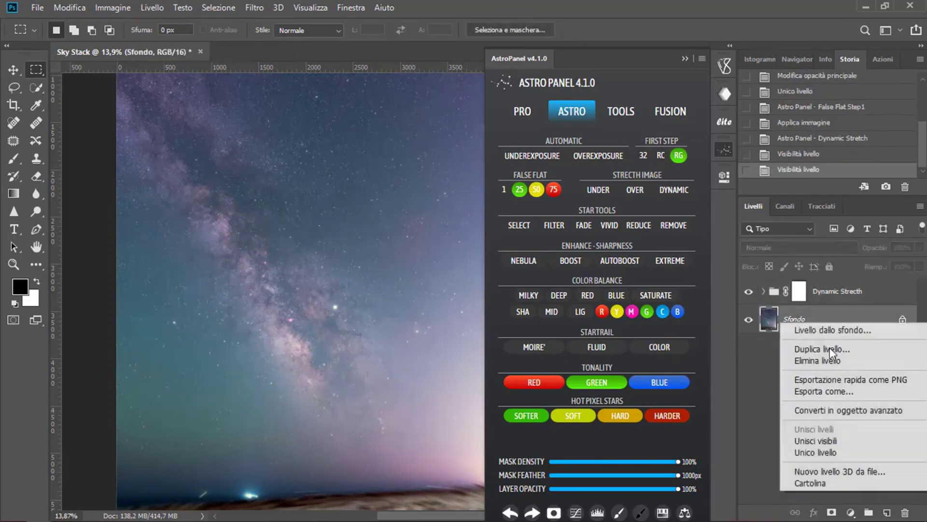
left_click(830, 449)
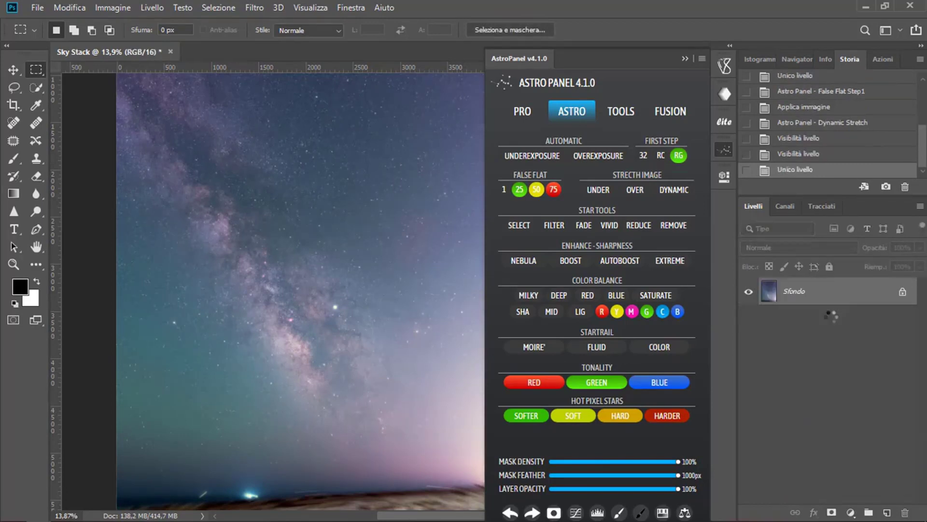
scroll(290, 346, "up", 4)
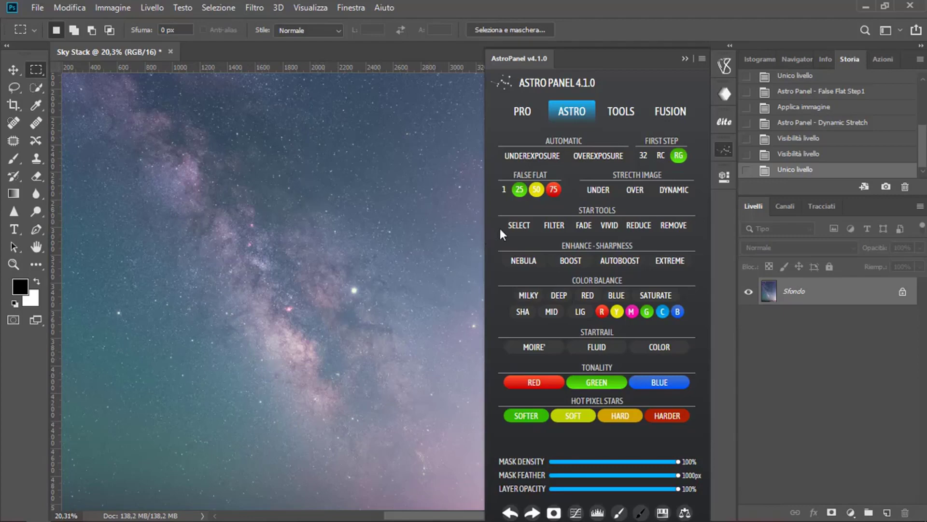
- Run AstroPanel's star Select and then Filter Stars on the image
left_click(520, 227)
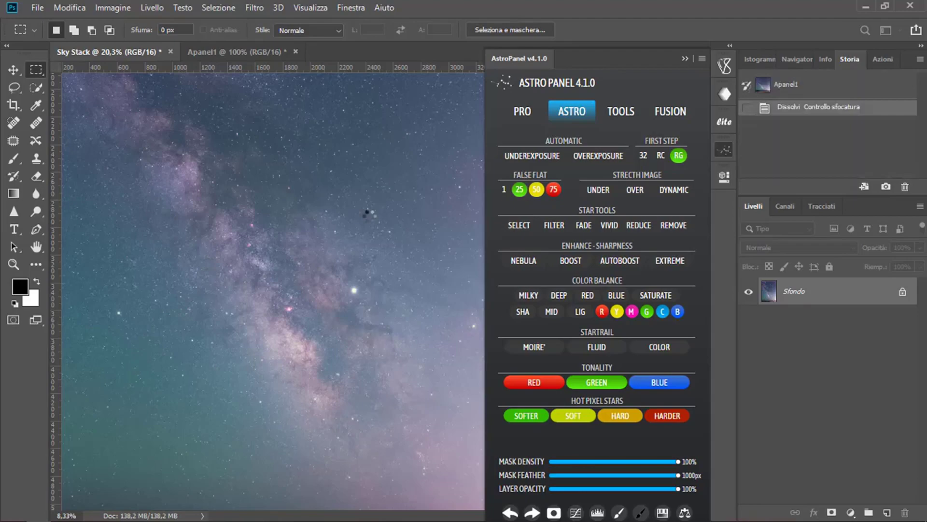
left_click(554, 225)
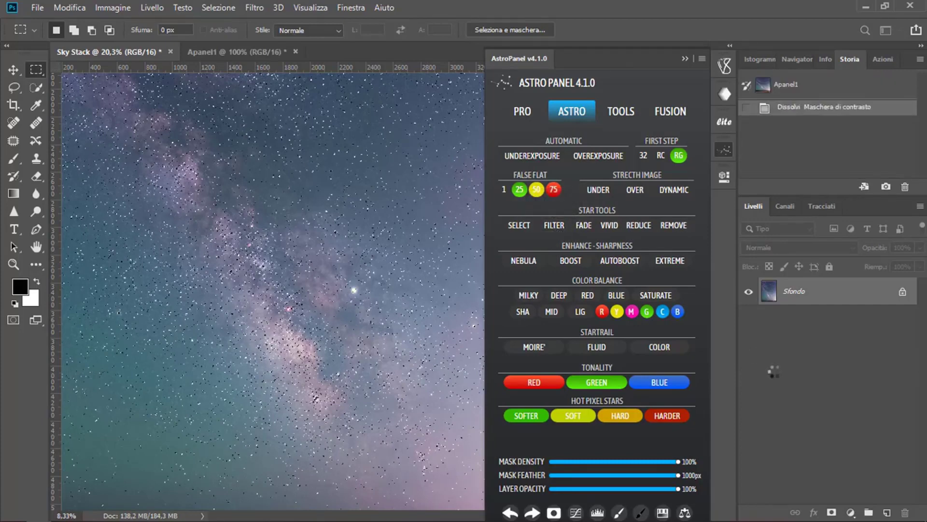
left_click(534, 382)
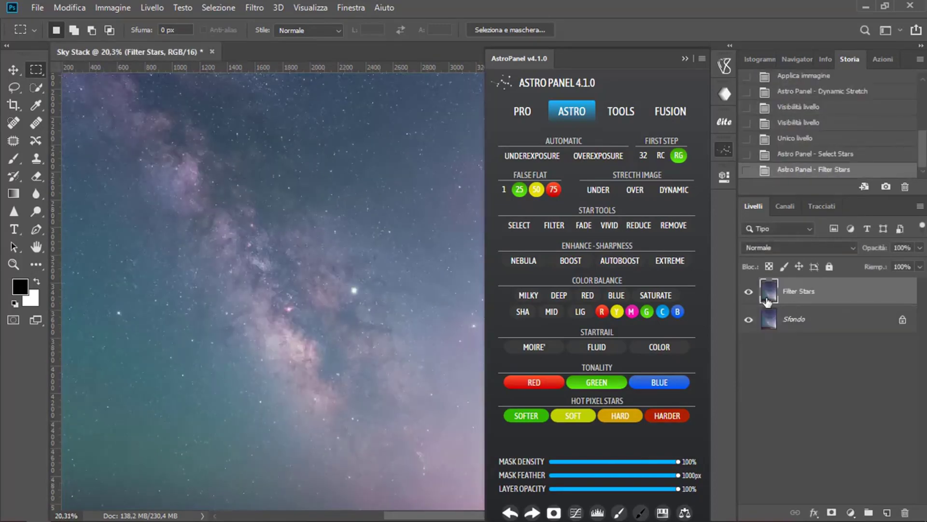
- Compare the Filter Stars layer on and off, then flatten to a single layer
left_click(749, 292)
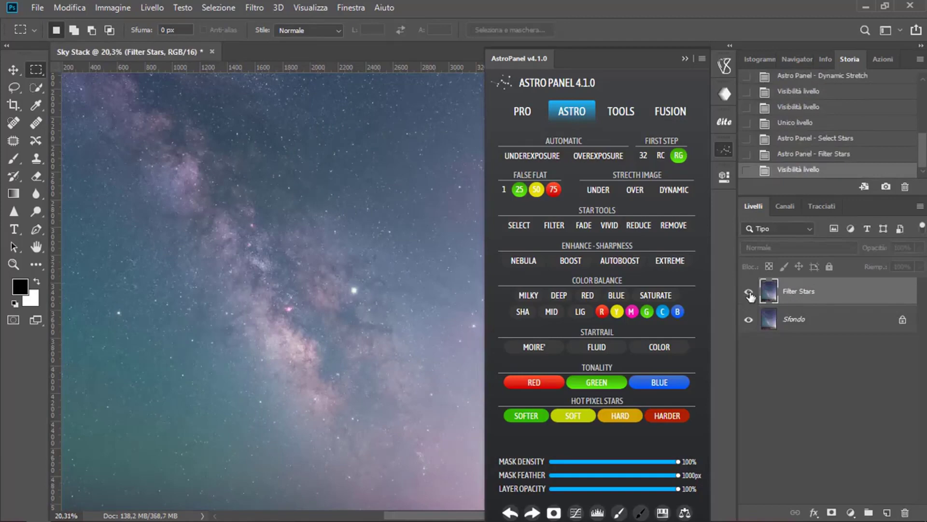
left_click(749, 292)
scroll(273, 353, "up", 2)
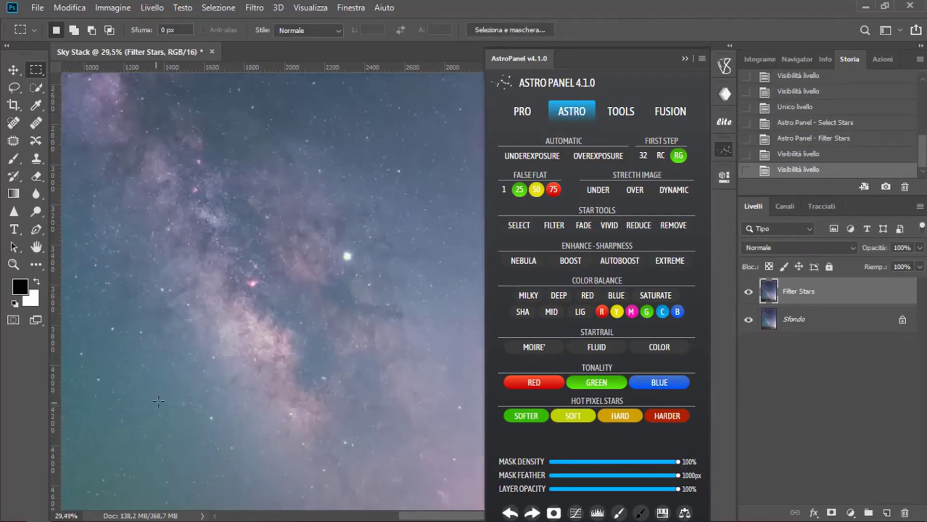
left_click(749, 292)
scroll(249, 386, "down", 3)
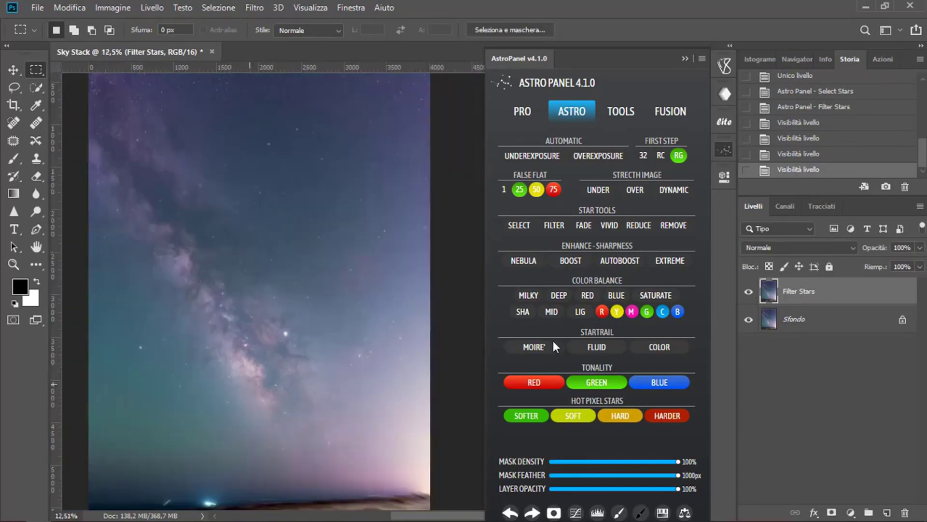
right_click(809, 321)
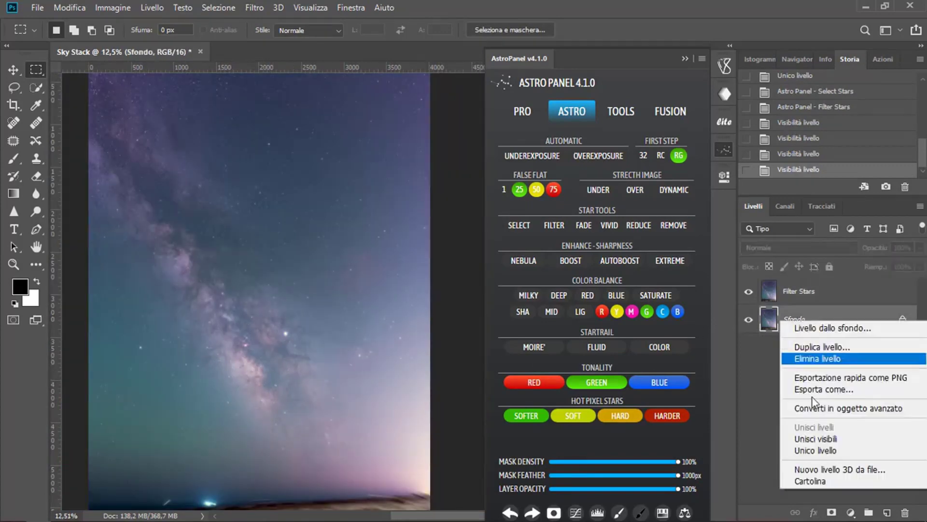
left_click(812, 449)
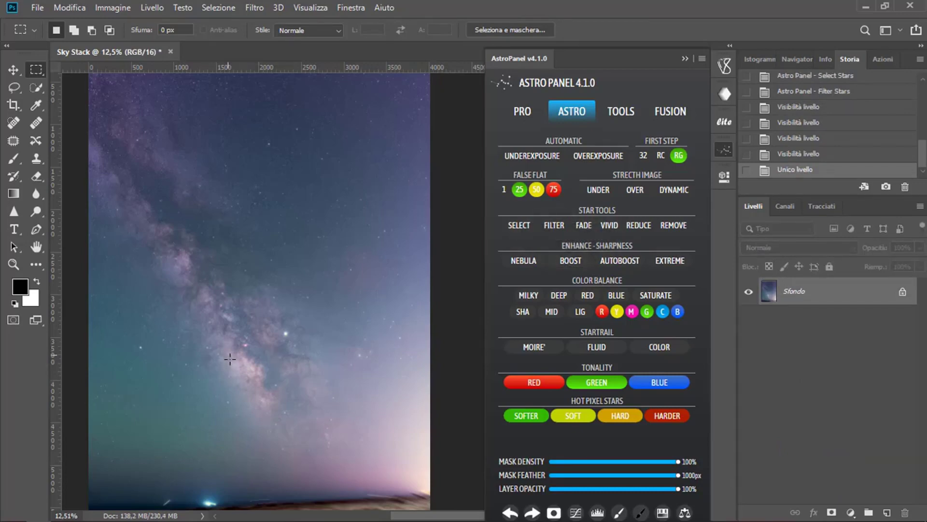
scroll(231, 365, "up", 1)
scroll(263, 362, "up", 1)
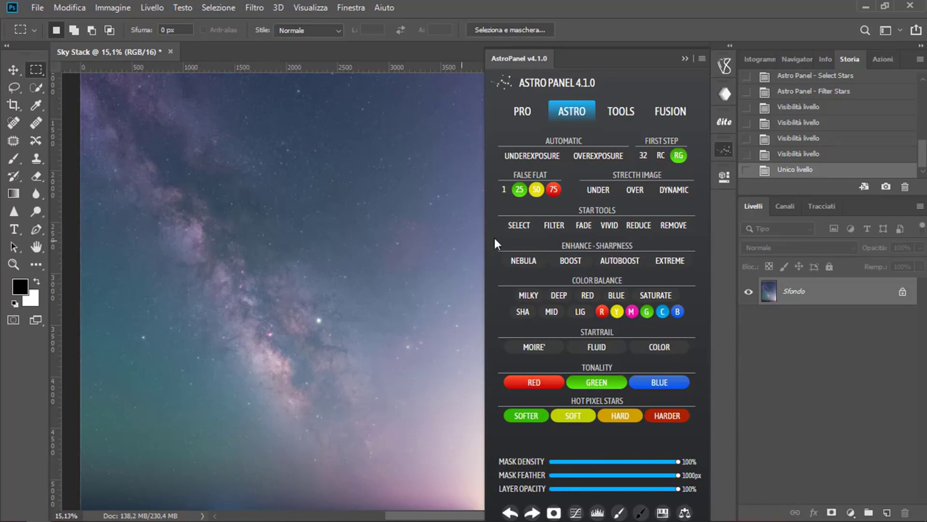
- Apply the fine-detail boost and set up a brush of about 749 px at lower opacity
left_click(571, 262)
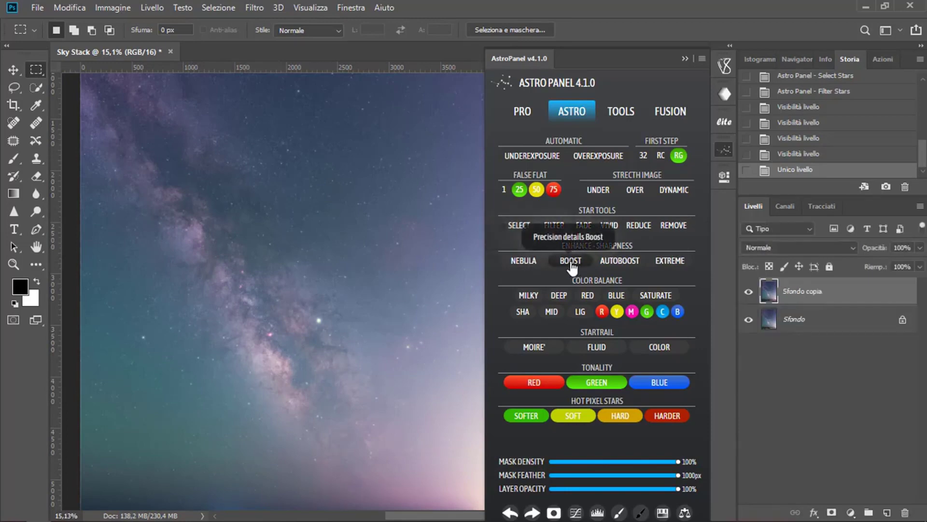
right_click(310, 358, "alt")
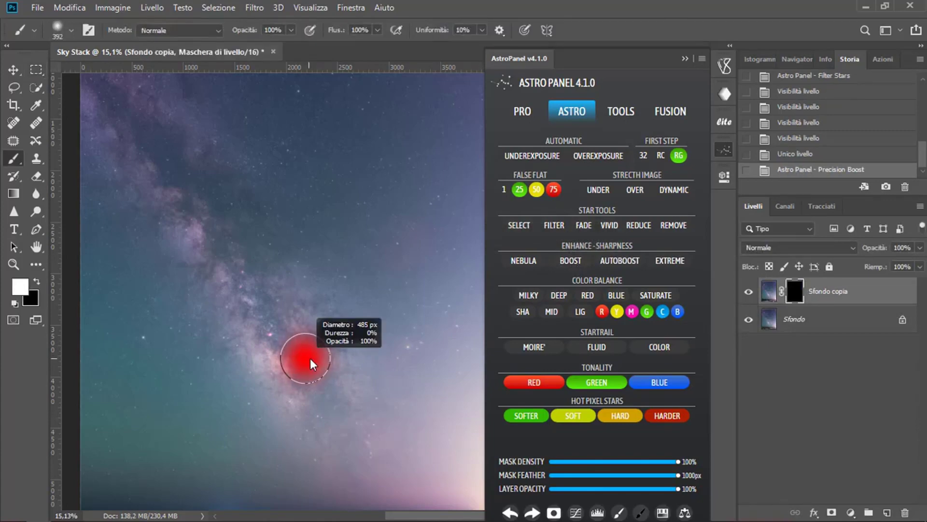
left_click_drag(314, 355, 324, 356)
left_click_drag(250, 33, 237, 34)
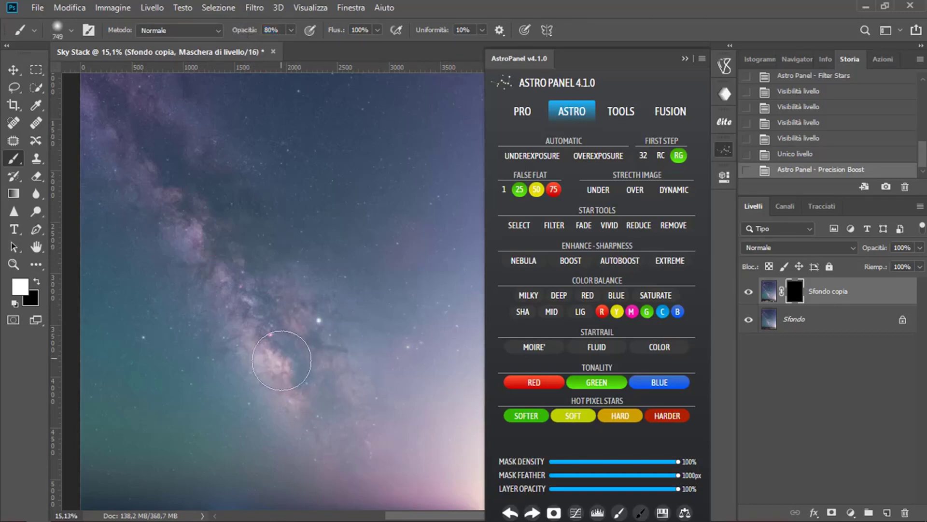
- Paint the mask to reveal the detail boost along the Milky Way, shrinking the brush to 262
mouse_move(298, 388)
left_mouse_down()
mouse_move(217, 291)
mouse_move(206, 267)
mouse_move(226, 277)
mouse_move(165, 207)
left_mouse_up()
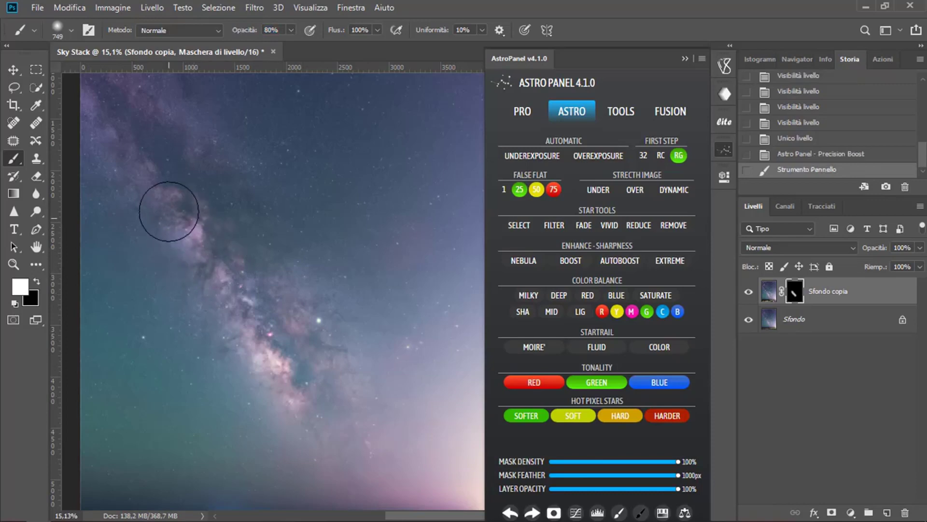
left_click_drag(128, 145, 174, 136)
left_click_drag(249, 300, 275, 310)
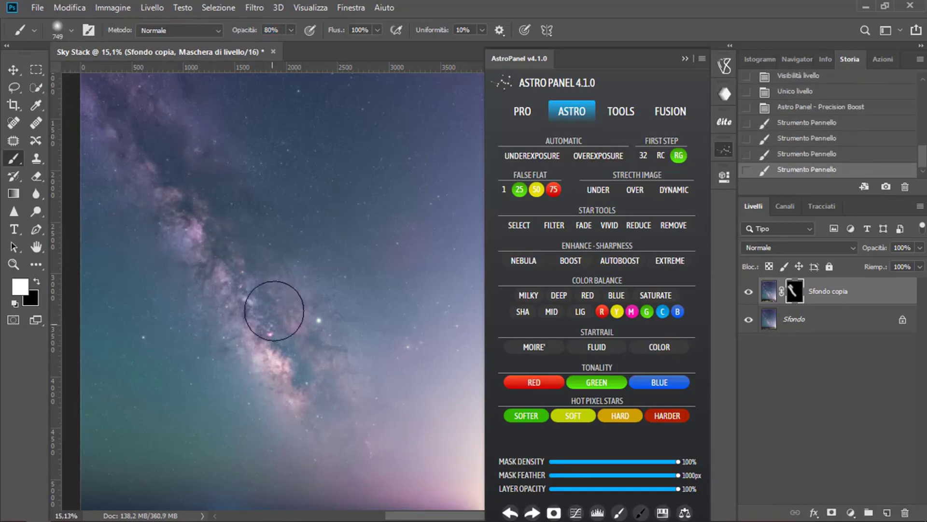
mouse_move(237, 256)
left_mouse_down()
mouse_move(310, 363)
mouse_move(306, 316)
left_mouse_up()
left_click_drag(401, 343, 410, 383)
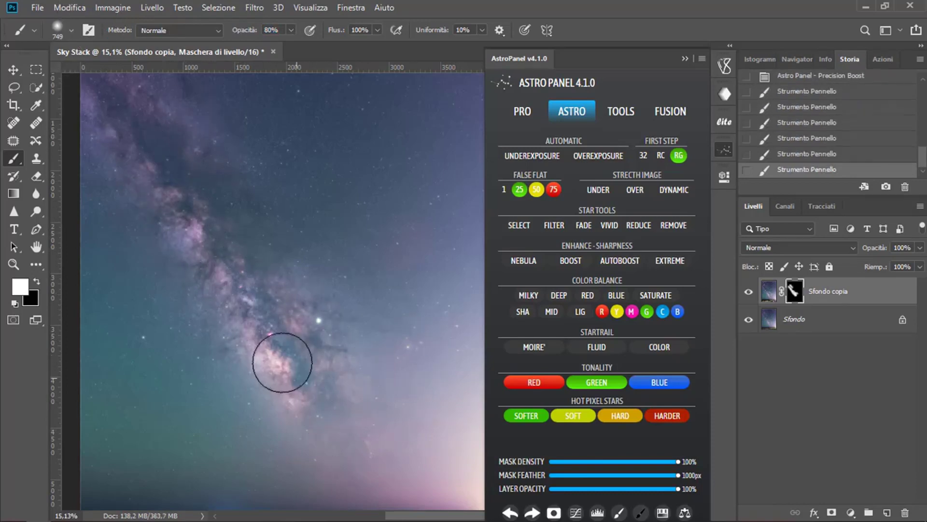
mouse_move(281, 362)
left_mouse_down()
mouse_move(343, 424)
mouse_move(375, 325)
mouse_move(330, 306)
mouse_move(354, 372)
mouse_move(333, 244)
mouse_move(333, 322)
left_mouse_up()
scroll(332, 322, "up", 2)
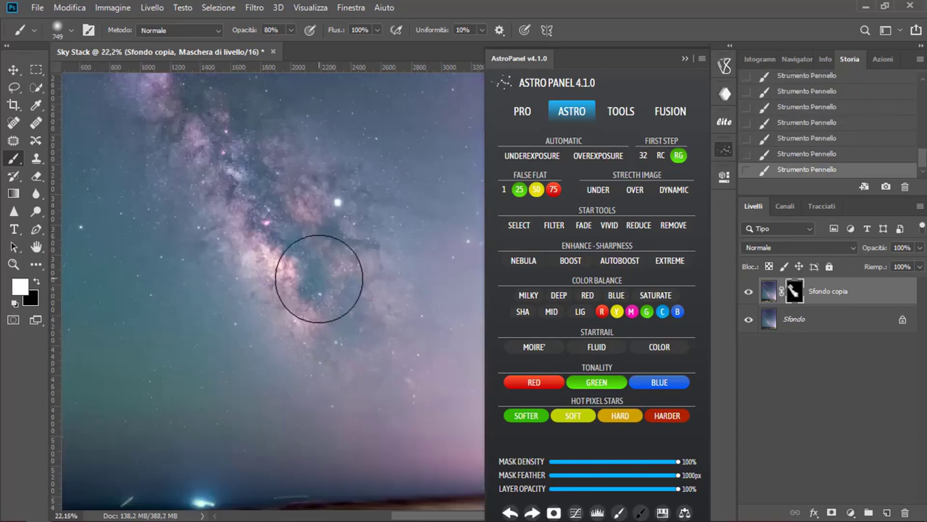
left_click_drag(321, 269, 327, 300)
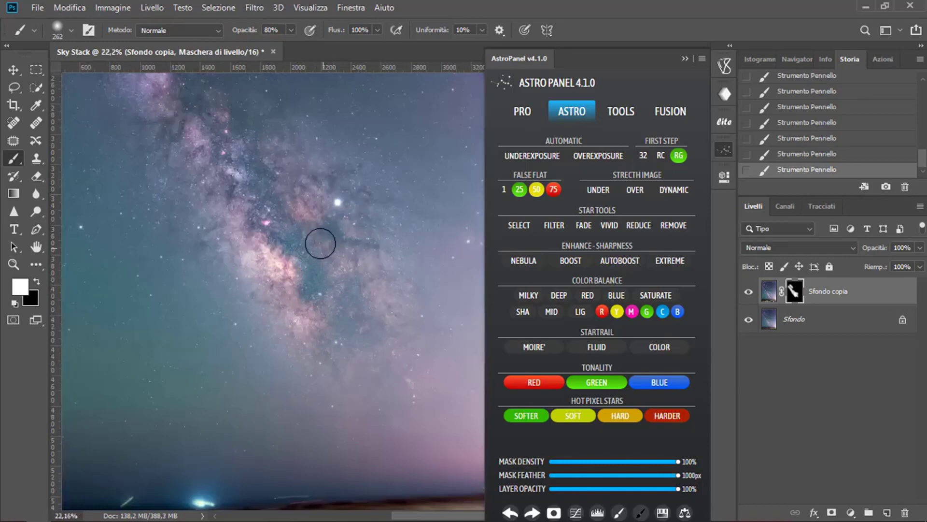
left_click_drag(281, 227, 354, 357)
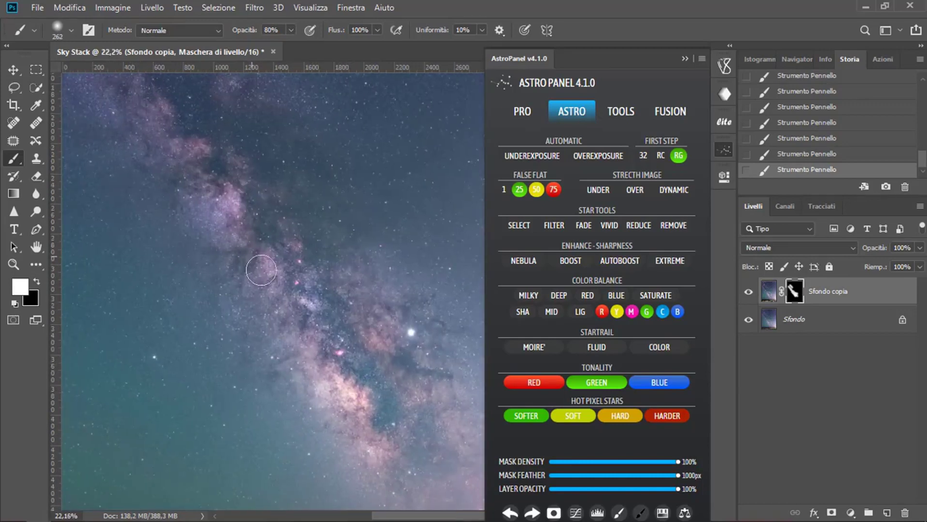
- Compare with and without the Sfondo copia layer and lower its opacity to 85%
scroll(255, 257, "down", 1)
scroll(283, 270, "down", 1)
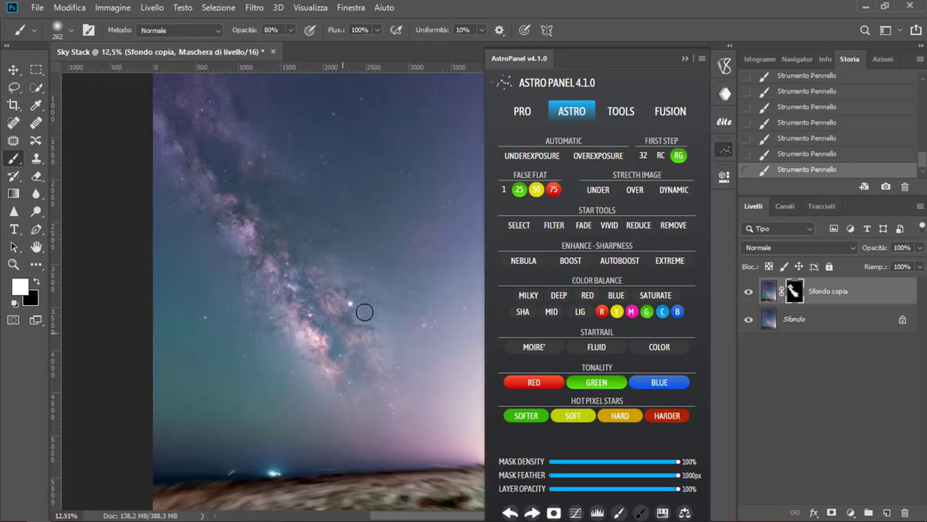
scroll(331, 263, "up", 1)
key("ctrl+comma")
key("ctrl+comma")
key("ctrl+comma")
key("ctrl+comma")
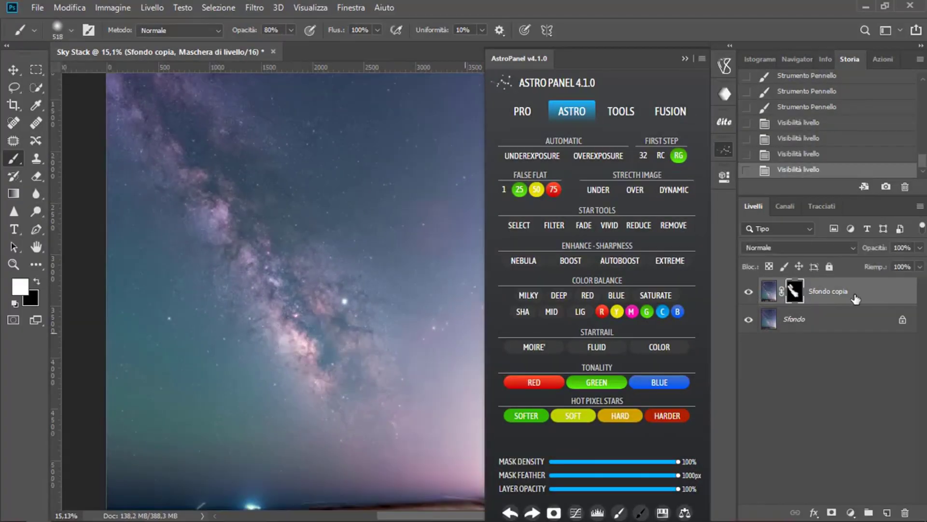
left_click_drag(878, 250, 867, 250)
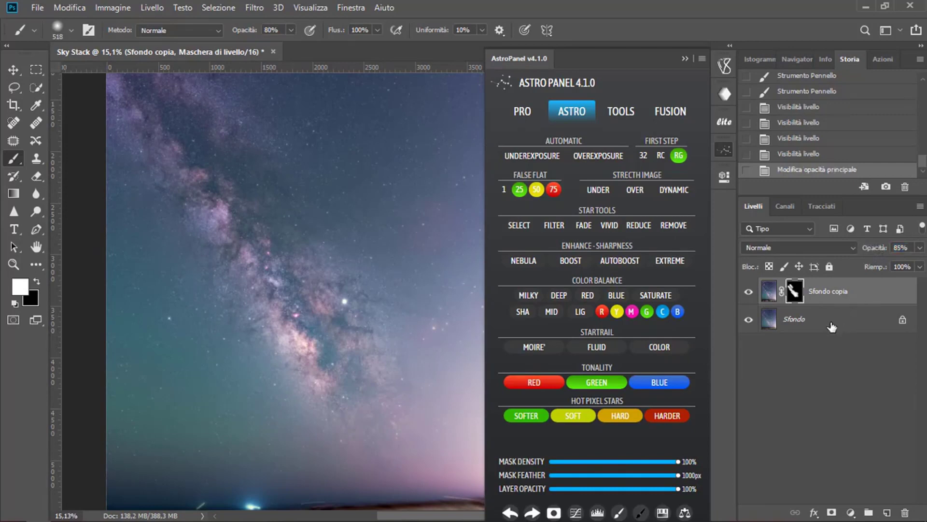
right_click(832, 328)
- Merge to one Sfondo layer, apply Selective Color Milky Way, and add a Blue-masked Sfondo copia
left_click(827, 451)
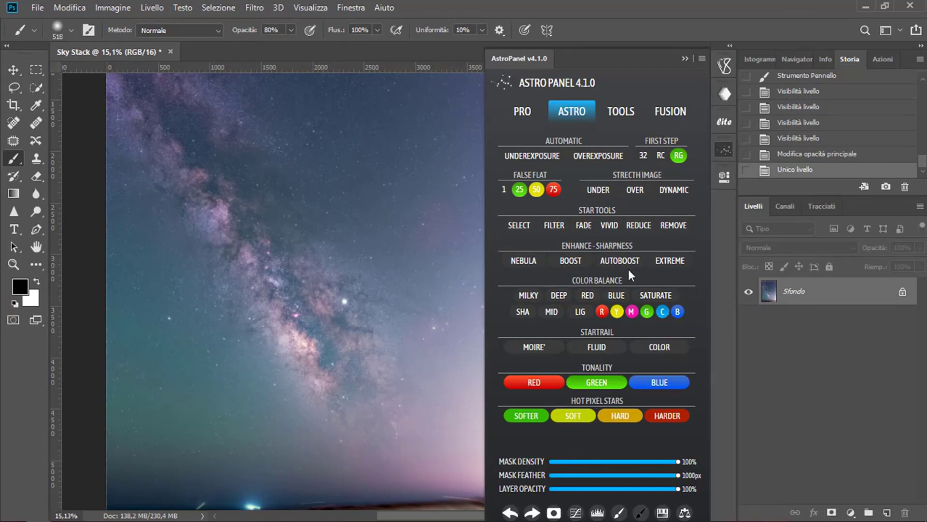
left_click(531, 297)
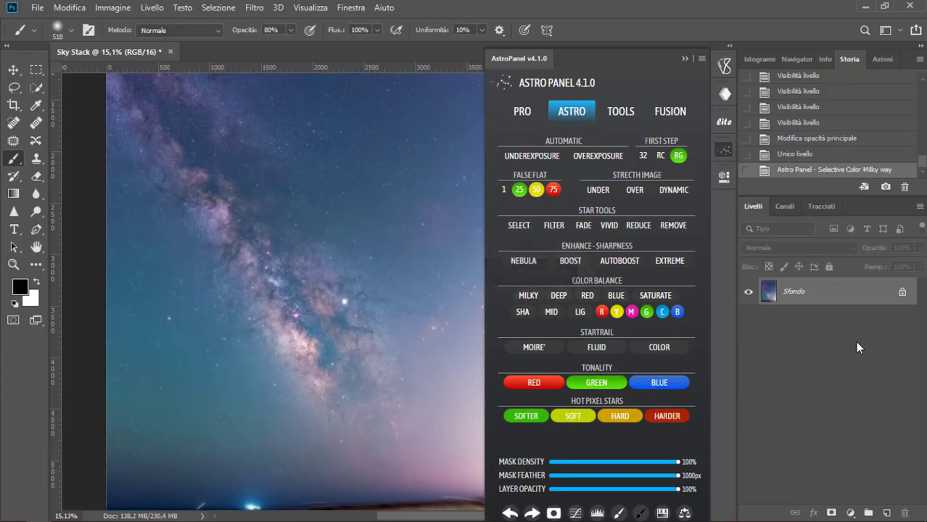
left_click(509, 512)
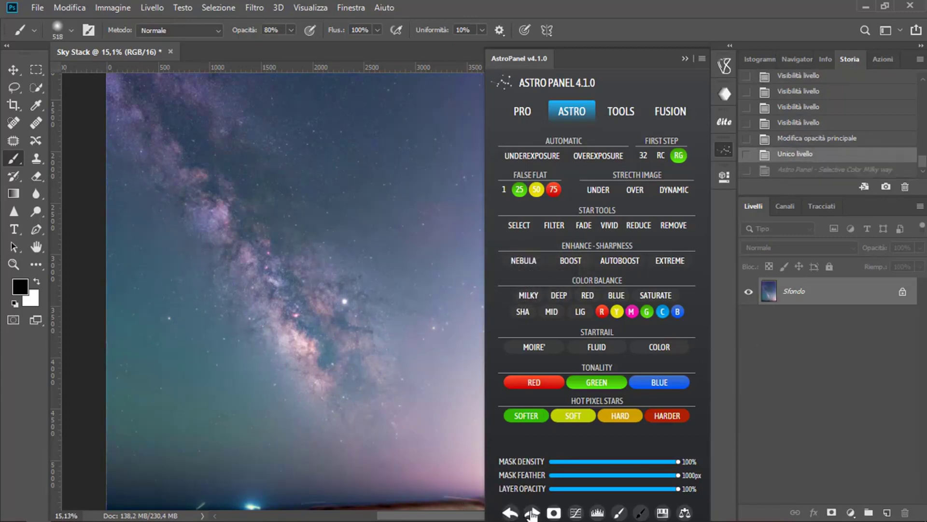
left_click(534, 514)
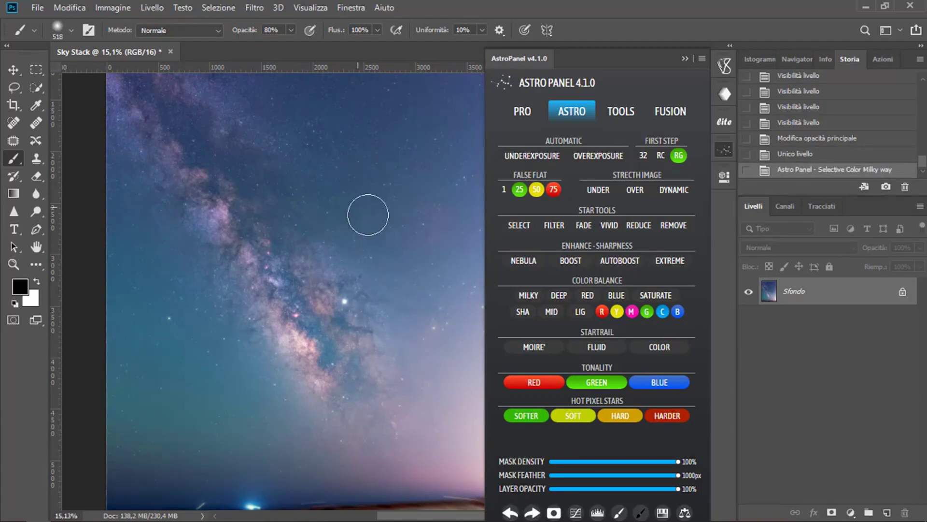
left_click(678, 313)
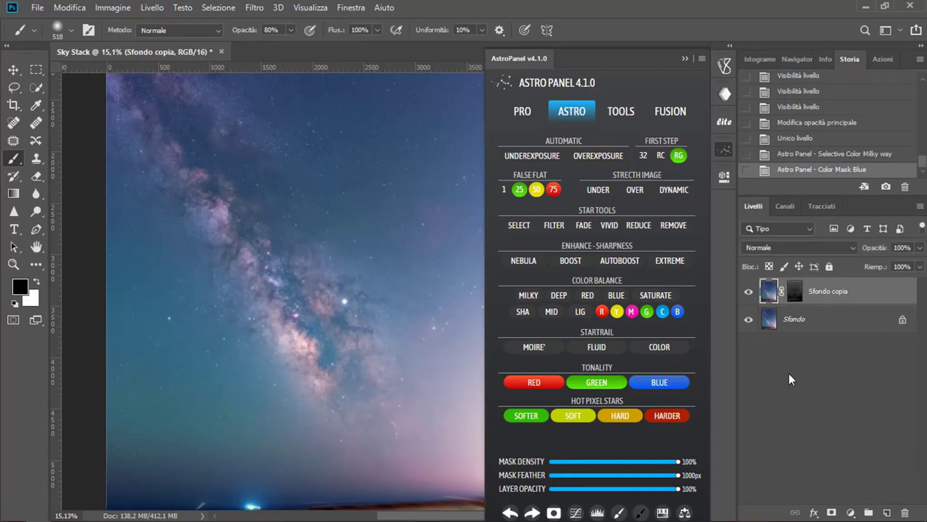
- Apply Hue/Saturation with saturation -68 and lightness -24 to the blue-masked copy, then flatten
key("ctrl+u")
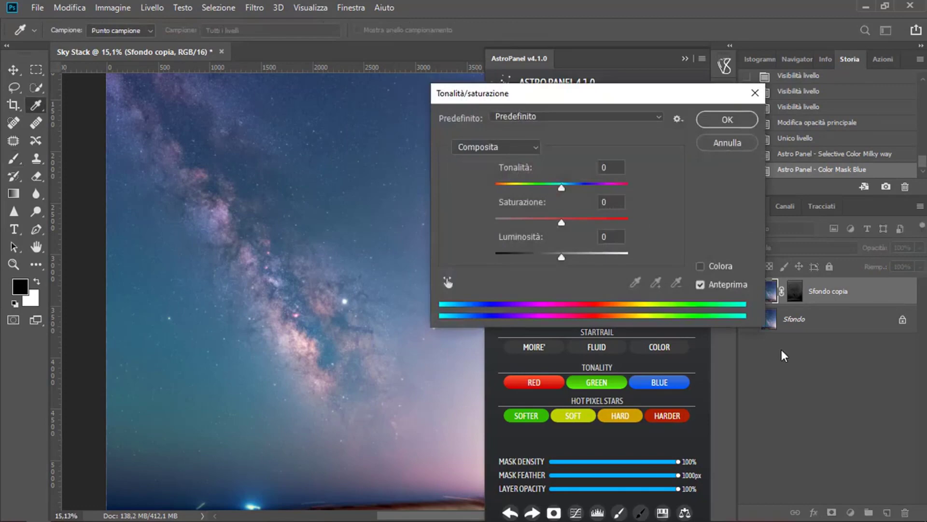
left_click_drag(561, 222, 516, 223)
mouse_move(561, 259)
left_mouse_down()
mouse_move(571, 259)
mouse_move(531, 261)
mouse_move(553, 261)
left_mouse_up()
key("Return")
right_click(829, 329)
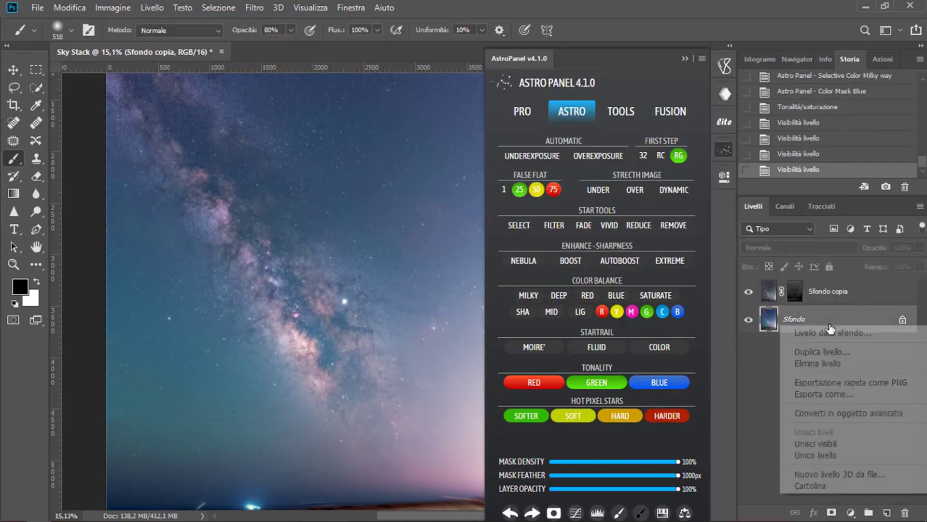
left_click(835, 456)
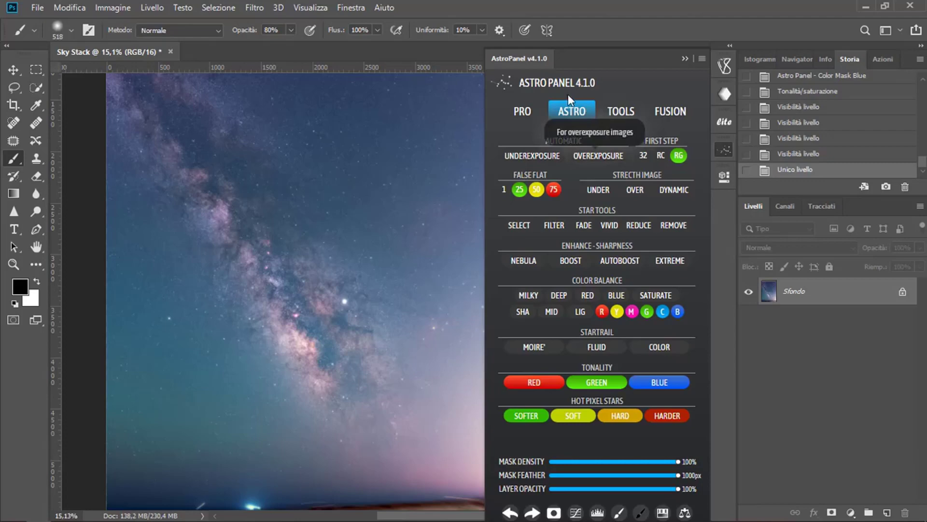
- Run Balance Pro from AstroPanel's PRO tools, then flatten the result into Sfondo with Unico livello
left_click(525, 114)
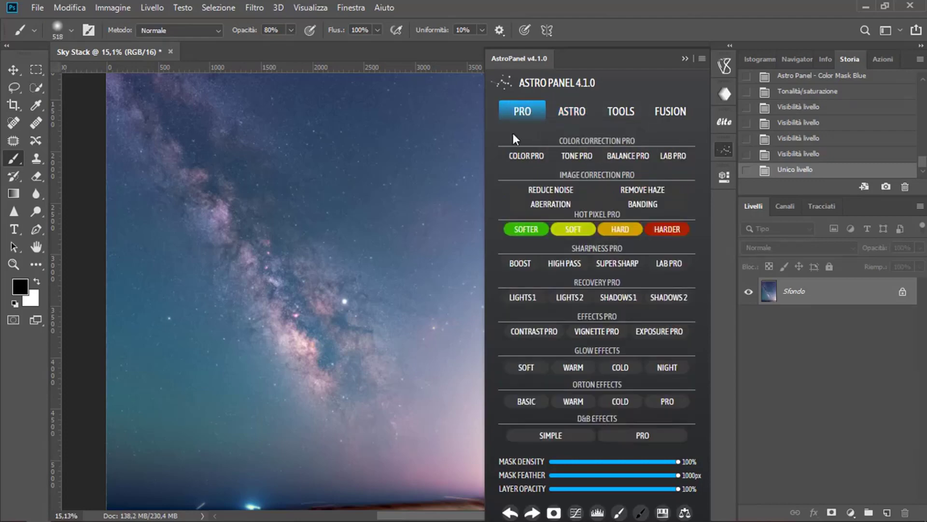
scroll(396, 290, "down", 1)
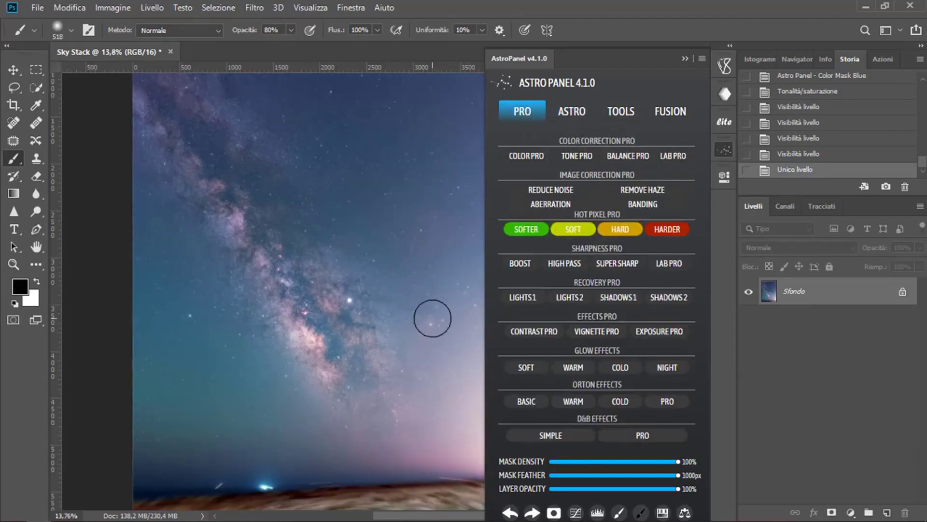
mouse_move(384, 302)
left_mouse_down()
mouse_move(357, 332)
mouse_move(341, 315)
mouse_move(350, 315)
left_mouse_up()
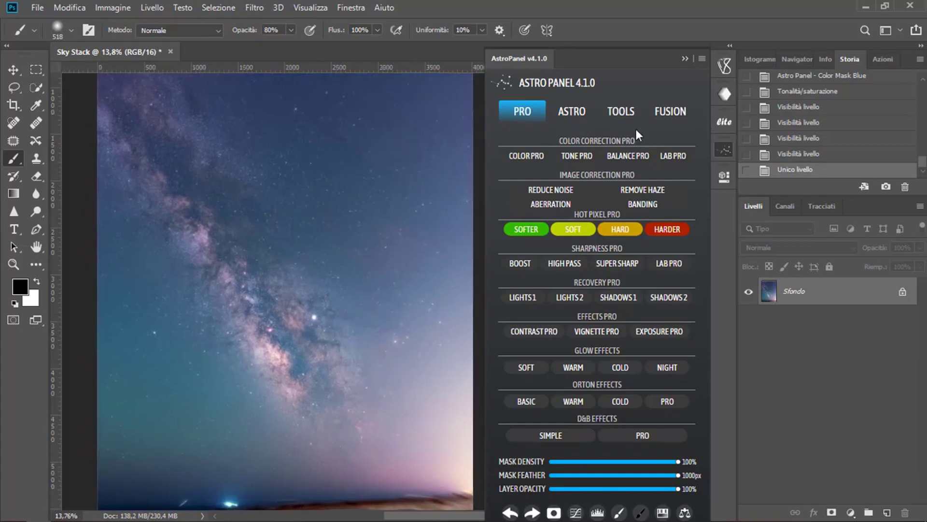
left_click(634, 159)
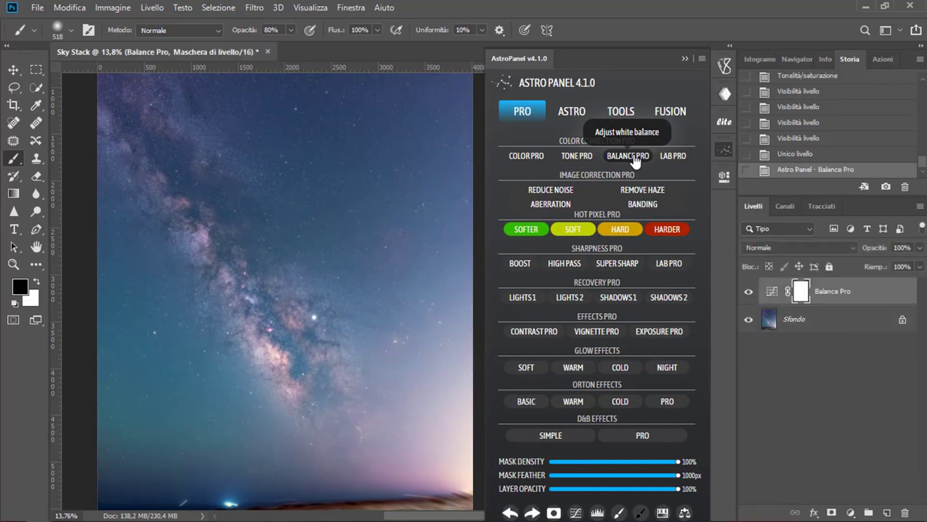
right_click(784, 321)
left_click(863, 452)
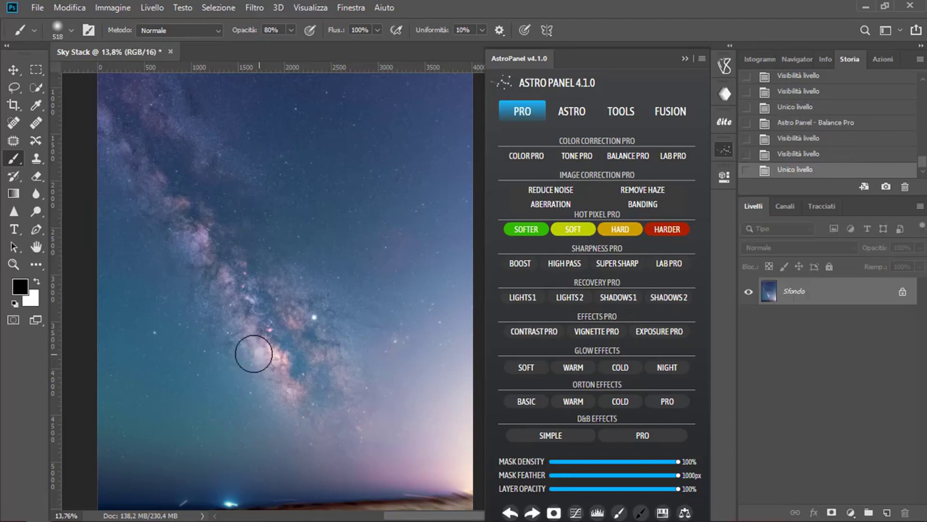
- Apply AstroPanel's Reduce Noise Pro at 31% opacity and compare it on and off
scroll(251, 361, "up", 1)
scroll(252, 361, "up", 2)
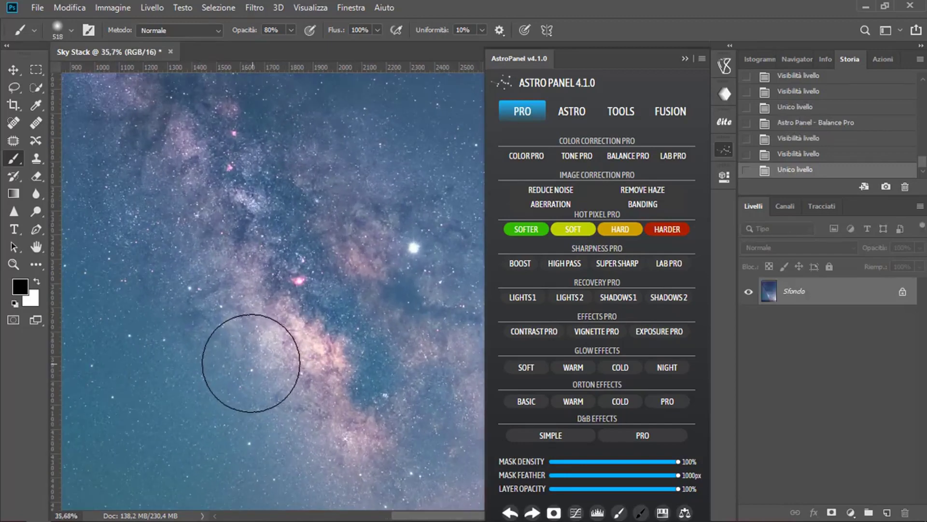
scroll(234, 360, "up", 1)
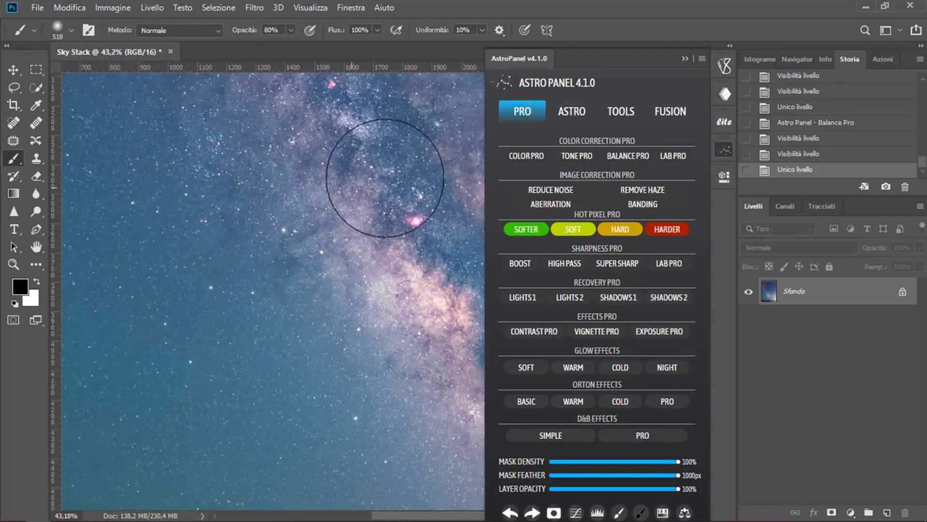
left_click(533, 190)
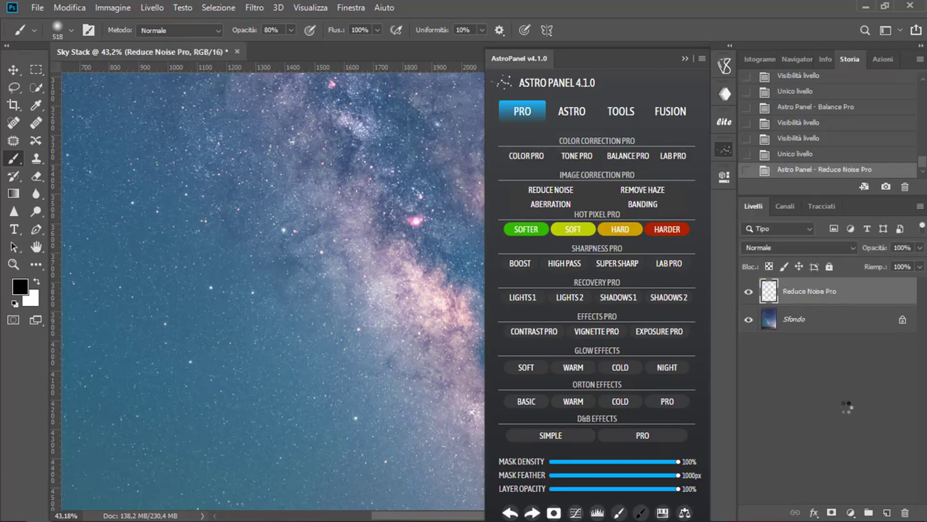
left_click(748, 292)
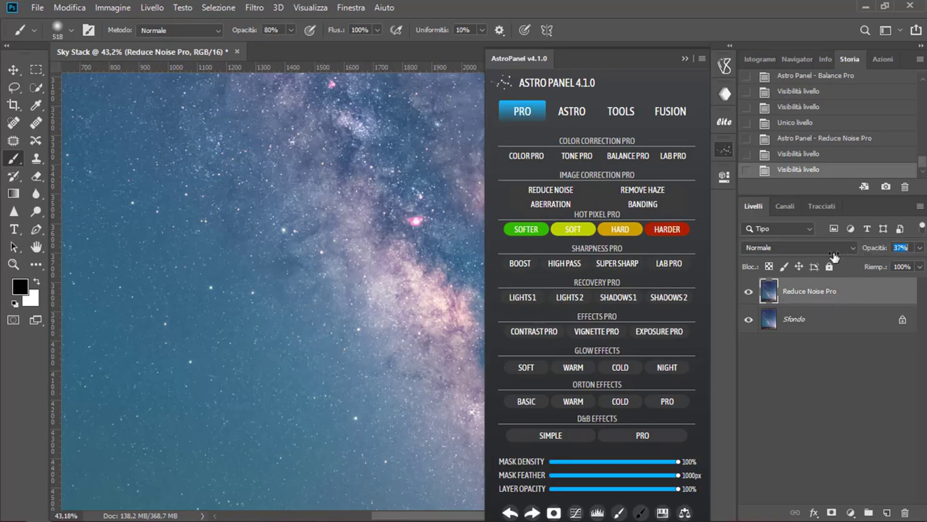
key("Return")
left_click(748, 292)
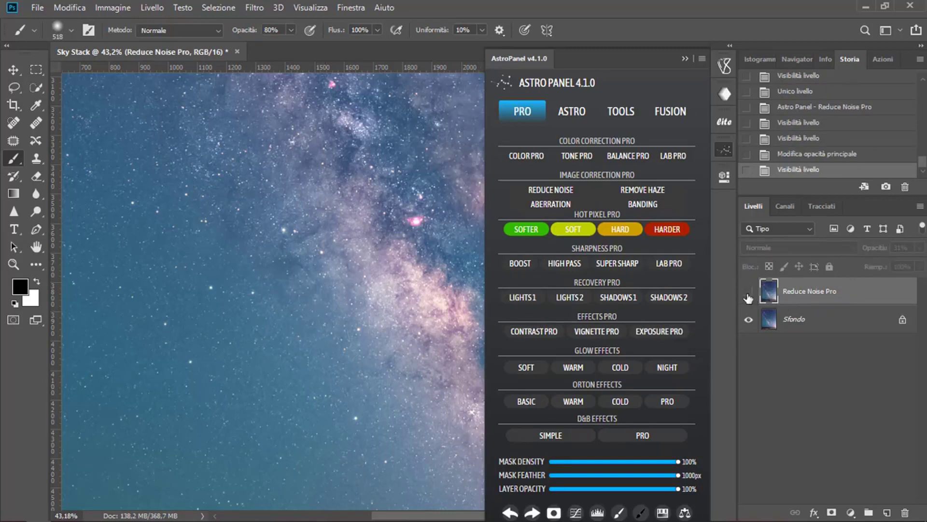
left_click(748, 291)
- Flatten the noise-reduction layer into Sfondo with Unico livello
right_click(826, 319)
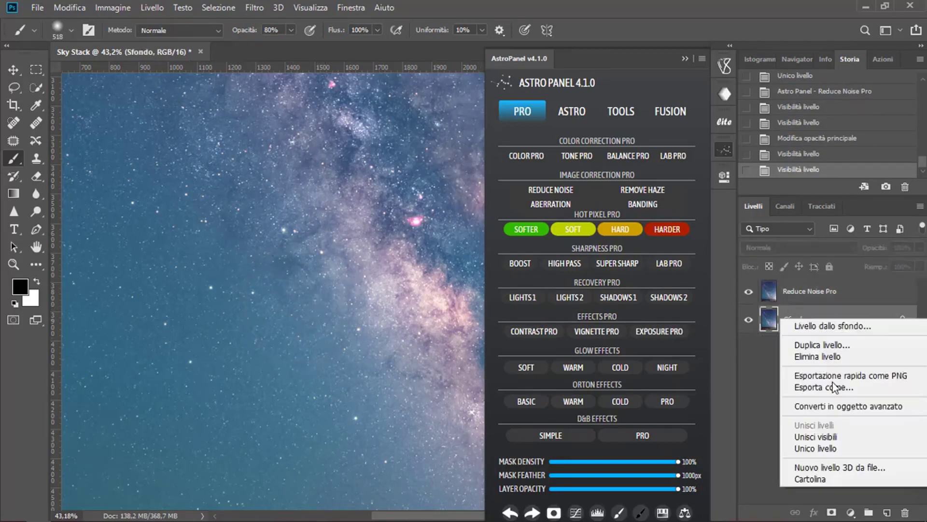
left_click(821, 441)
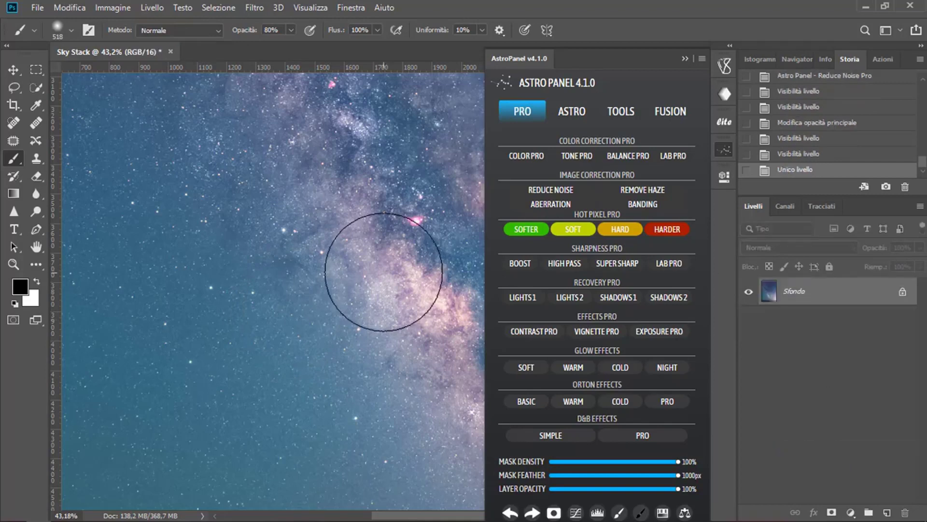
scroll(382, 261, "down", 6)
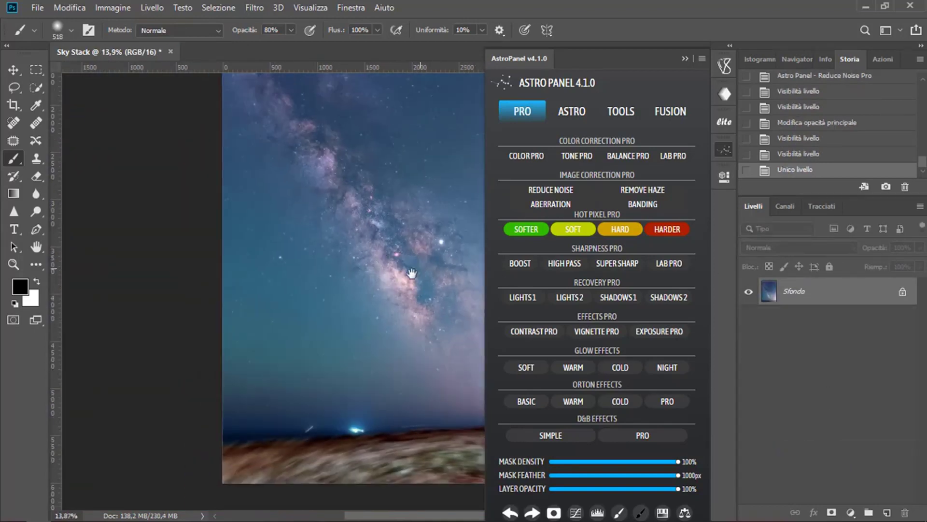
- Run AstroPanel's Remove Haze Pro, compare it with the original, and flatten into Sfondo
scroll(412, 273, "up", 3)
scroll(412, 273, "right", 5)
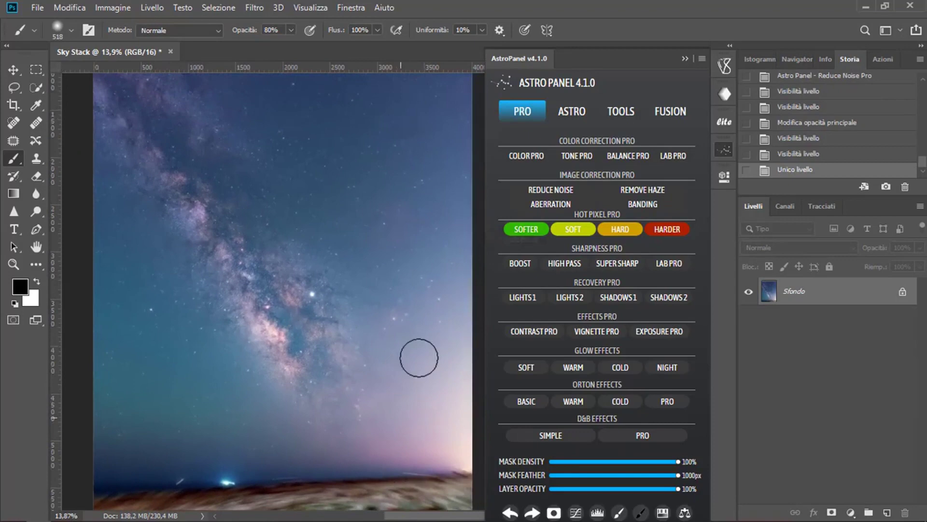
left_click(647, 192)
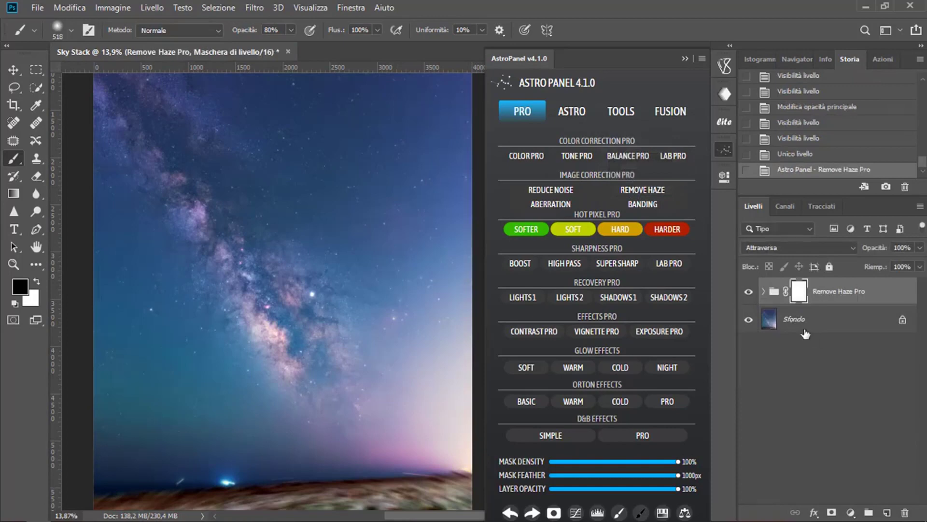
left_click(749, 292)
right_click(781, 318)
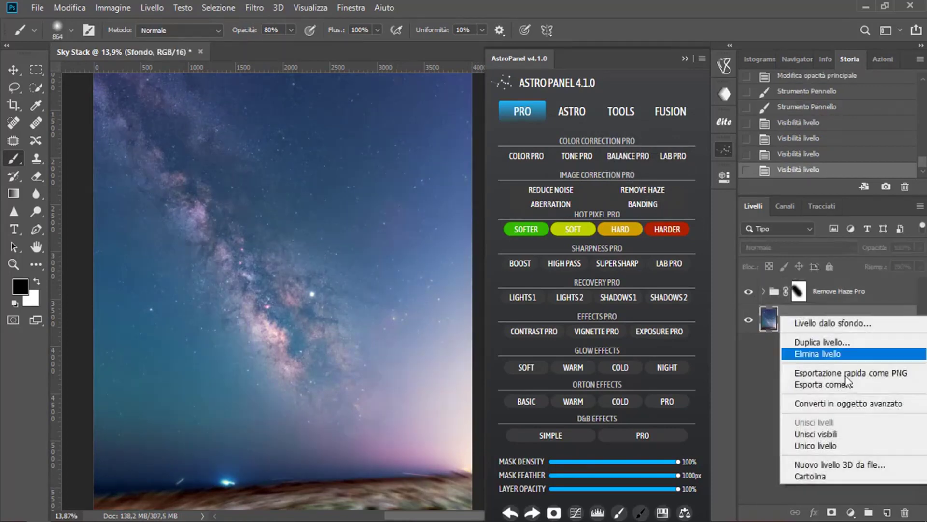
left_click(836, 444)
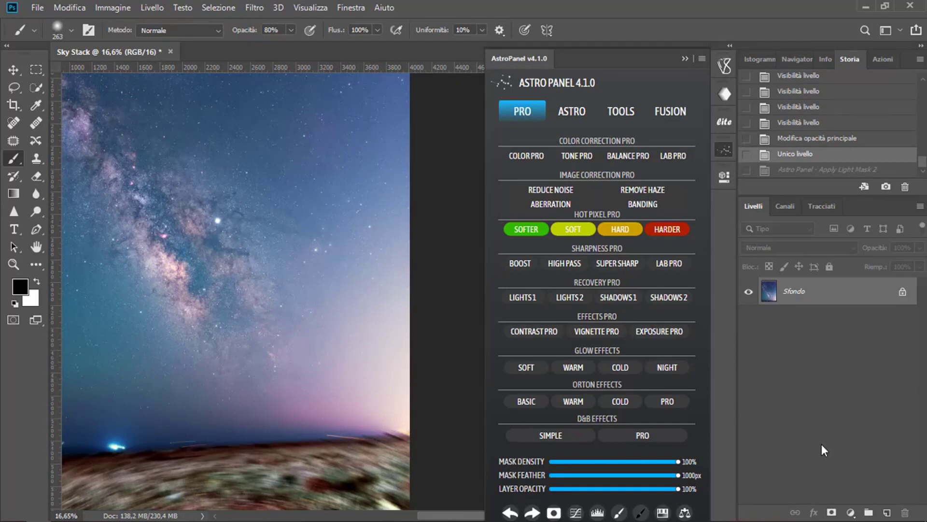
- Duplicate the image to Livello 1 and load AstroPanel's Light Masks 2 selection
key("ctrl+j")
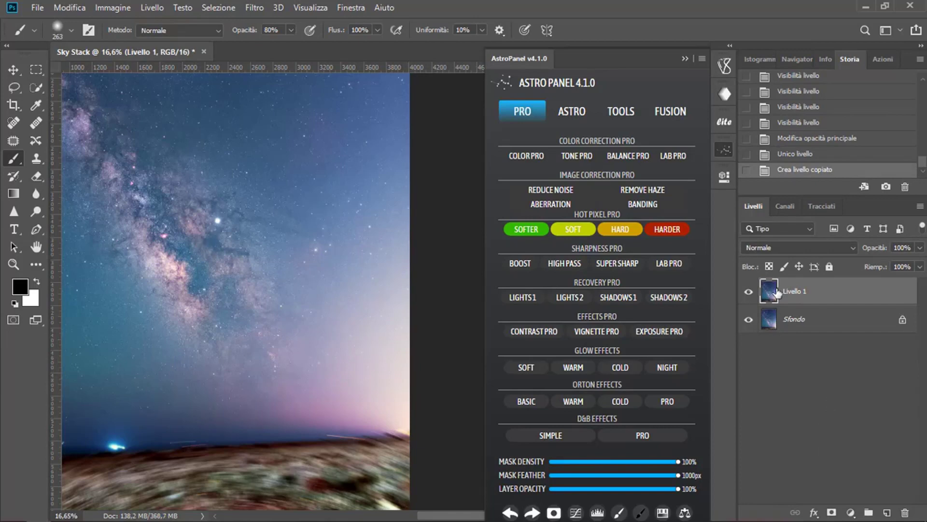
left_click(622, 113)
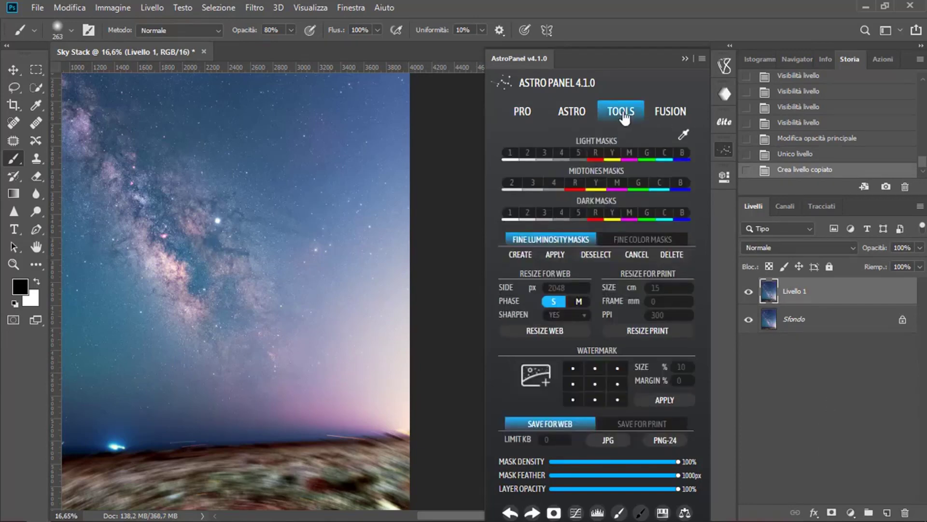
left_click(523, 162)
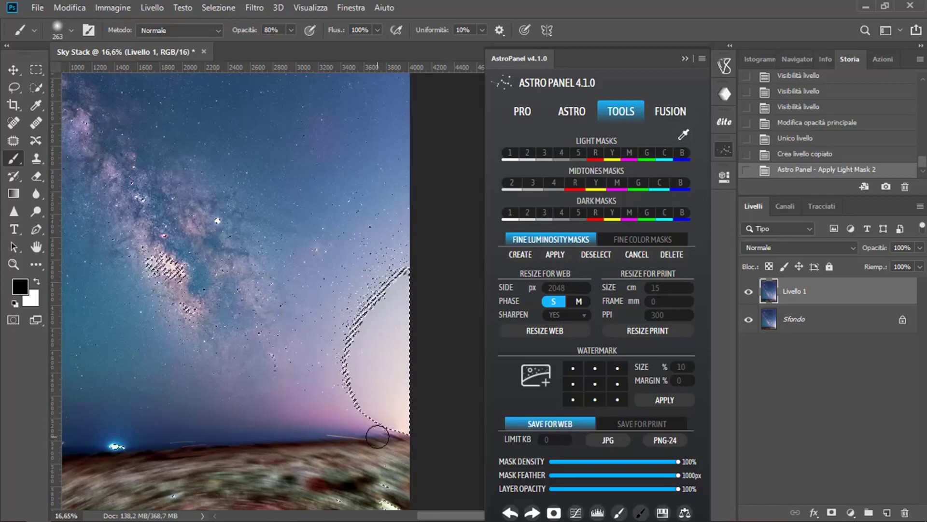
- Add the light mask to Livello 1, view it in grayscale, and set a 1675-pixel brush at 100%
left_click(554, 512)
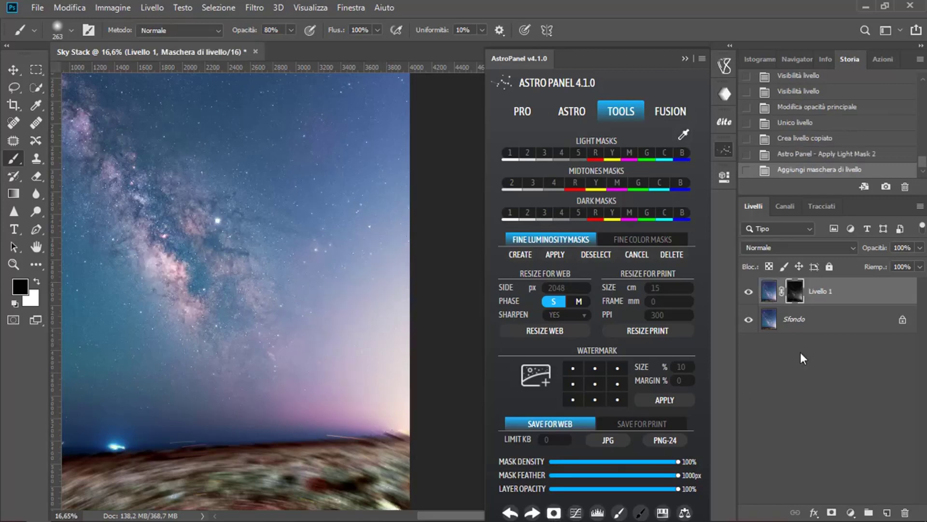
left_click(795, 291, "alt")
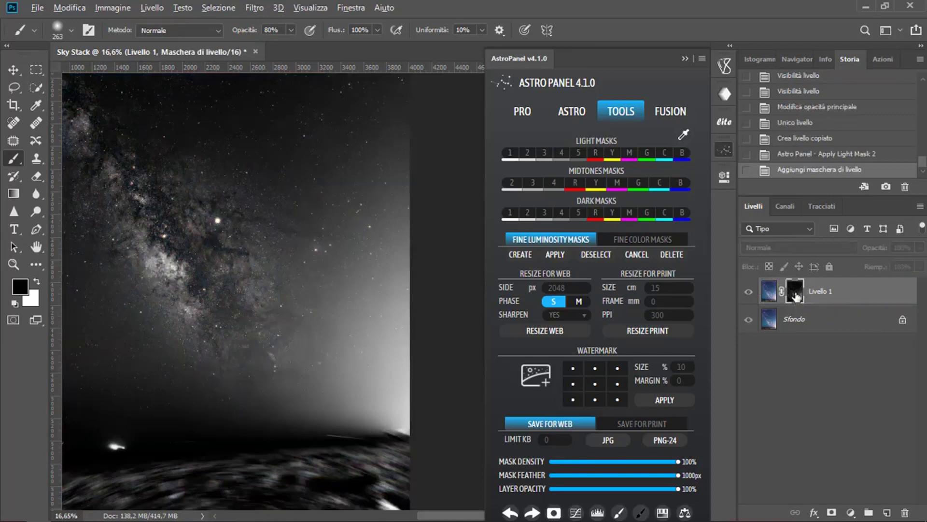
scroll(290, 304, "down", 2)
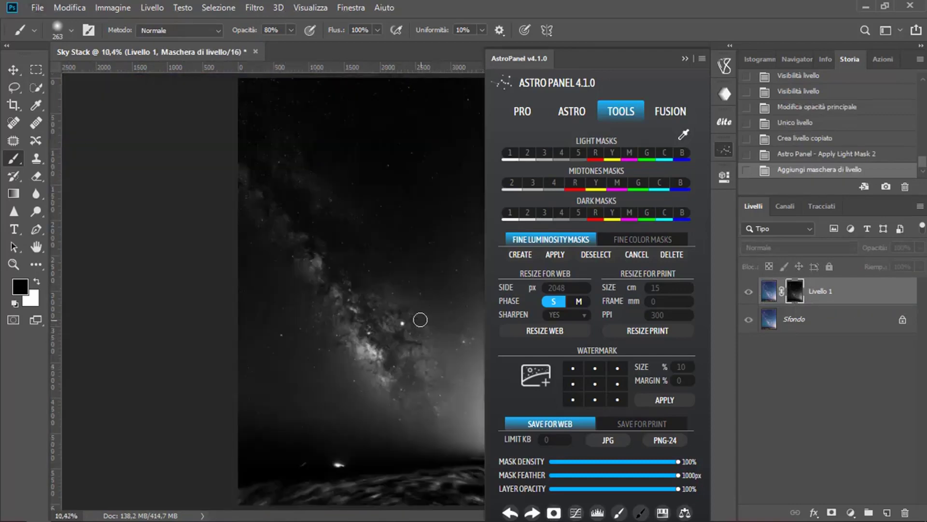
left_click(685, 58)
left_click_drag(378, 288, 433, 272)
key("0")
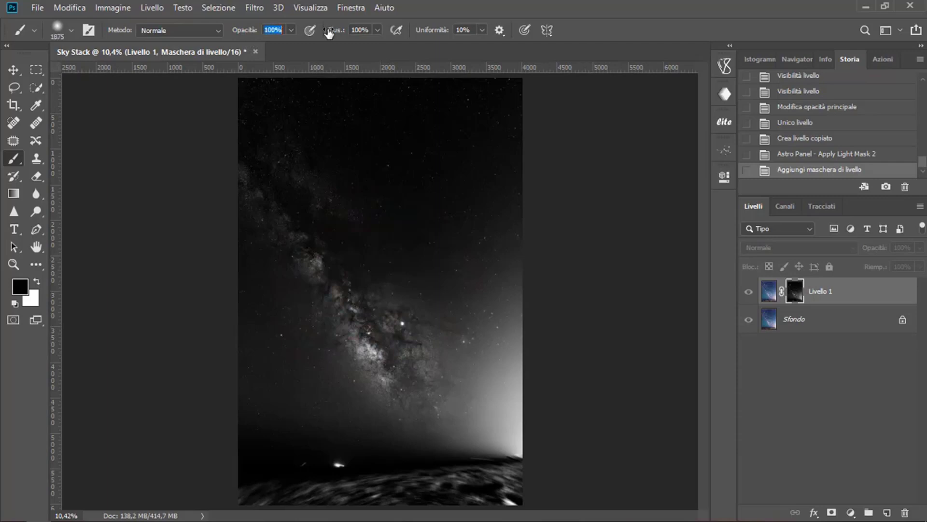
- Paint the mask black everywhere except the lower-right horizon glow, then return to the colour view
mouse_move(496, 199)
left_mouse_down()
mouse_move(442, 243)
mouse_move(384, 305)
mouse_move(356, 366)
mouse_move(352, 419)
mouse_move(318, 479)
mouse_move(232, 477)
mouse_move(259, 475)
mouse_move(310, 214)
mouse_move(288, 210)
mouse_move(297, 305)
mouse_move(239, 254)
mouse_move(341, 170)
mouse_move(350, 177)
mouse_move(389, 118)
mouse_move(492, 95)
mouse_move(287, 64)
mouse_move(580, 72)
mouse_move(521, 86)
mouse_move(584, 121)
mouse_move(514, 179)
mouse_move(515, 197)
mouse_move(412, 317)
mouse_move(380, 400)
mouse_move(389, 463)
mouse_move(411, 500)
mouse_move(454, 521)
mouse_move(561, 520)
mouse_move(444, 514)
mouse_move(515, 493)
left_mouse_up()
scroll(514, 493, "up", 2)
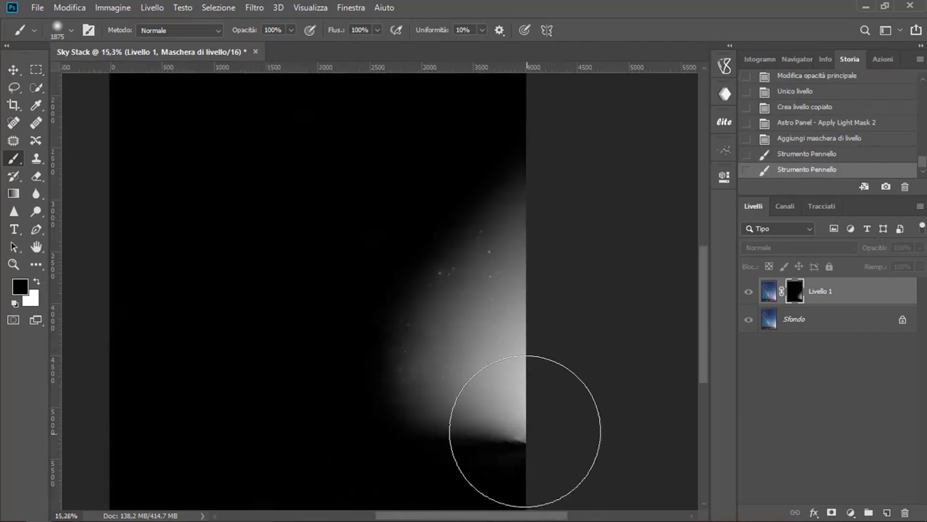
left_click_drag(524, 425, 455, 307)
left_click_drag(435, 377, 372, 371)
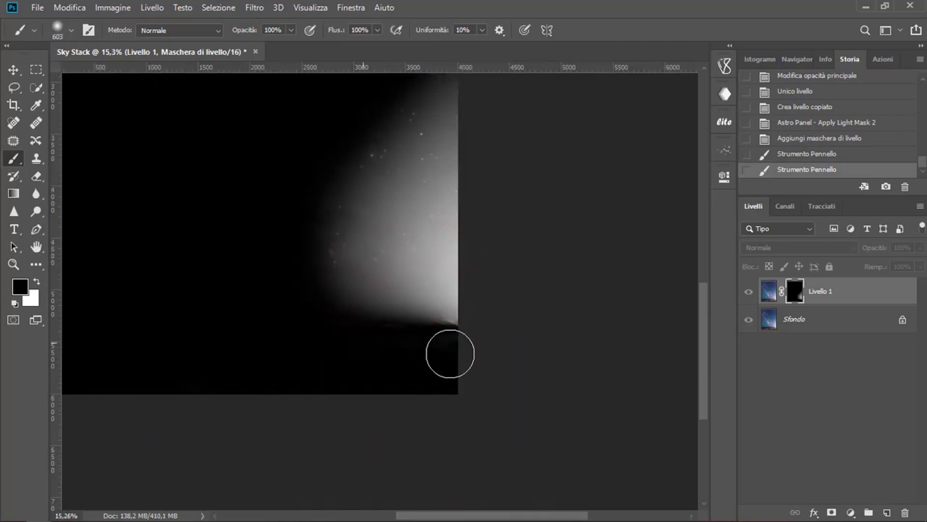
left_click(454, 354)
mouse_move(305, 257)
left_mouse_down()
mouse_move(311, 205)
mouse_move(343, 116)
mouse_move(478, 50)
mouse_move(555, 70)
left_mouse_up()
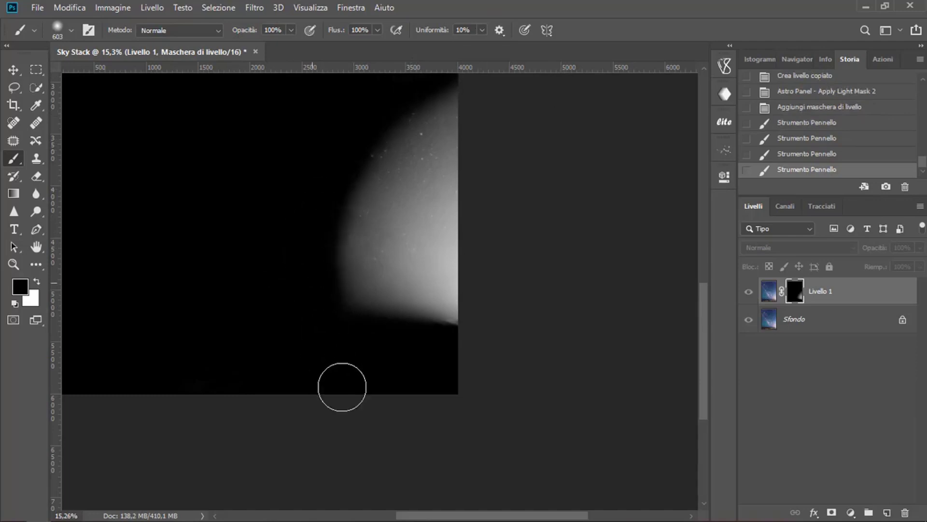
left_click_drag(342, 387, 372, 360)
key("ctrl+0")
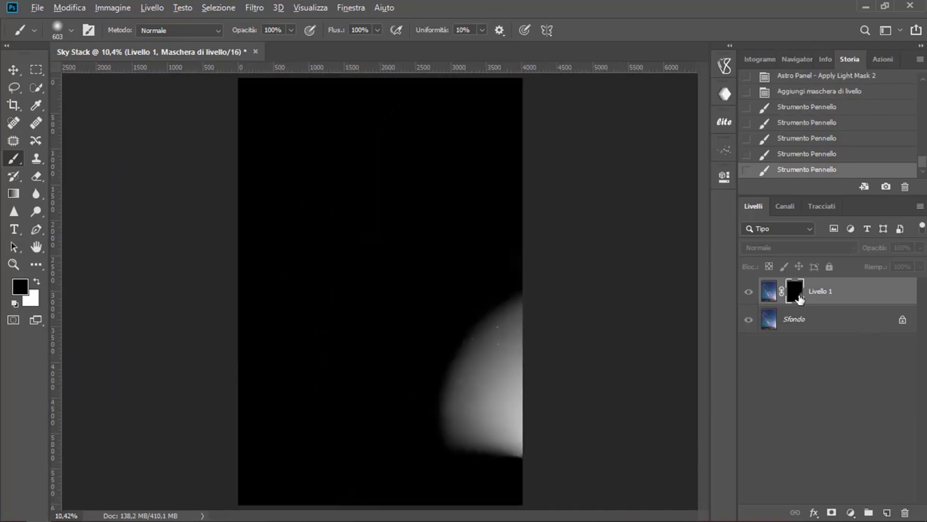
left_click(770, 293)
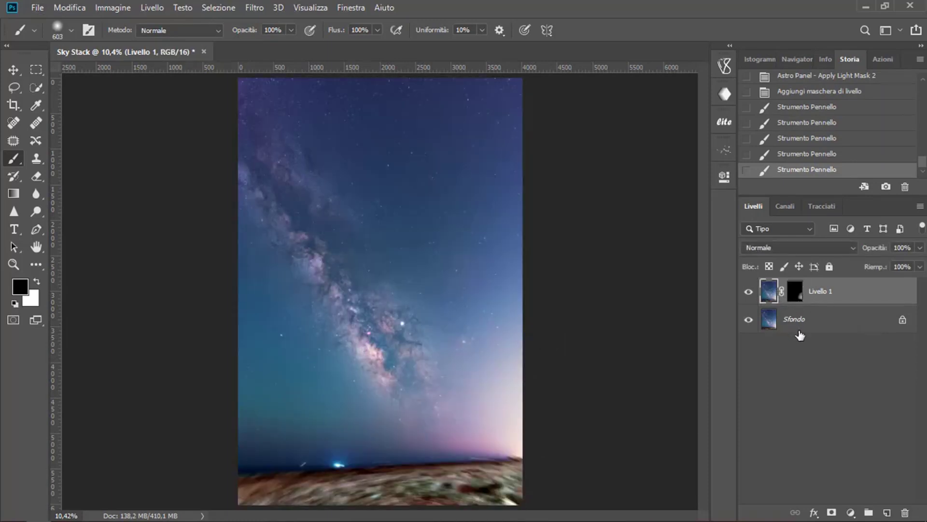
- Load Livello 1's mask as a selection and feather it by 150 pixels
left_click(796, 299, "ctrl")
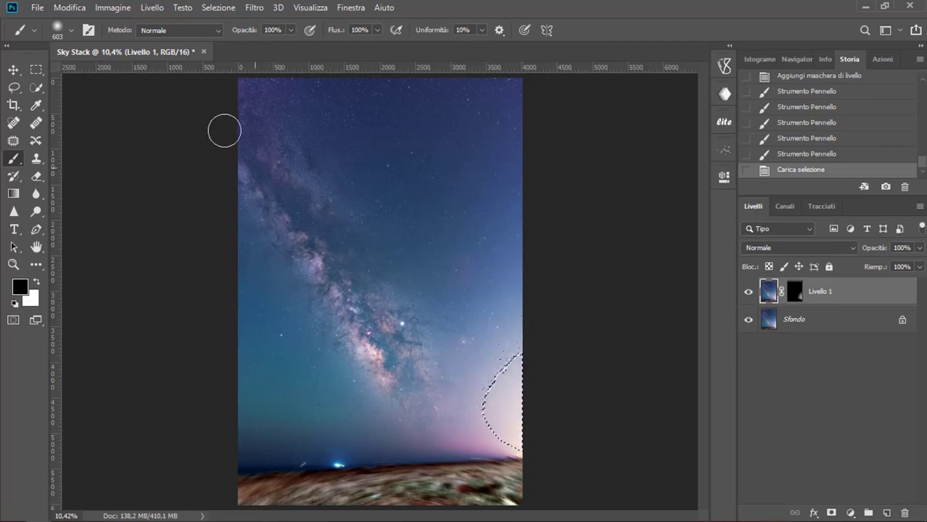
left_click(219, 9)
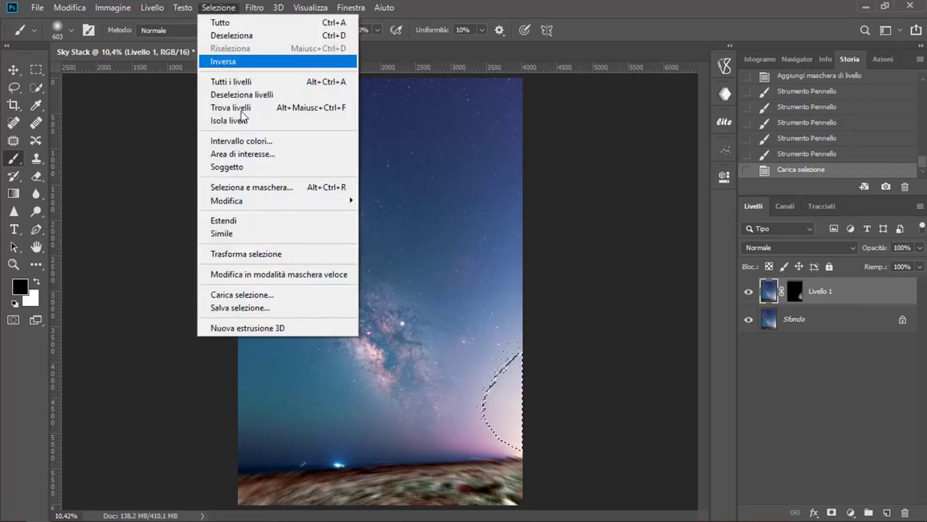
mouse_move(267, 201)
left_click(429, 252)
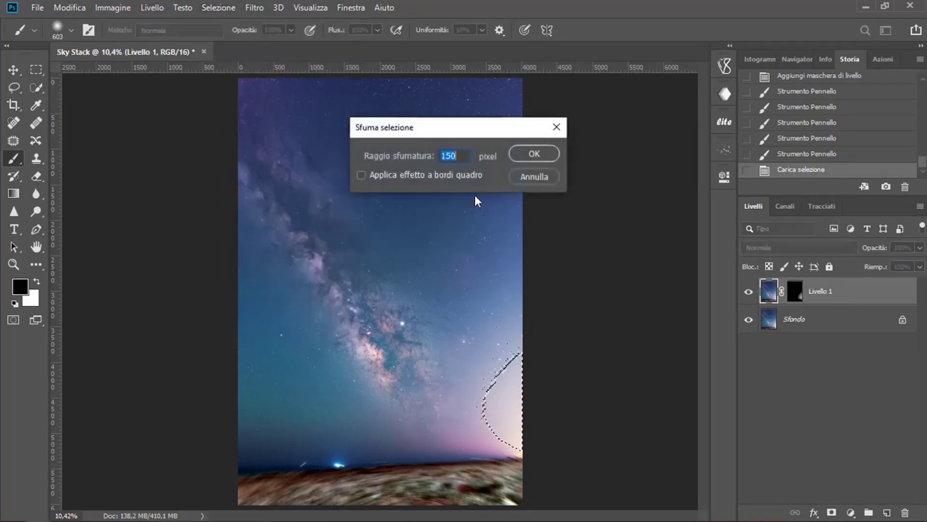
left_click(525, 157)
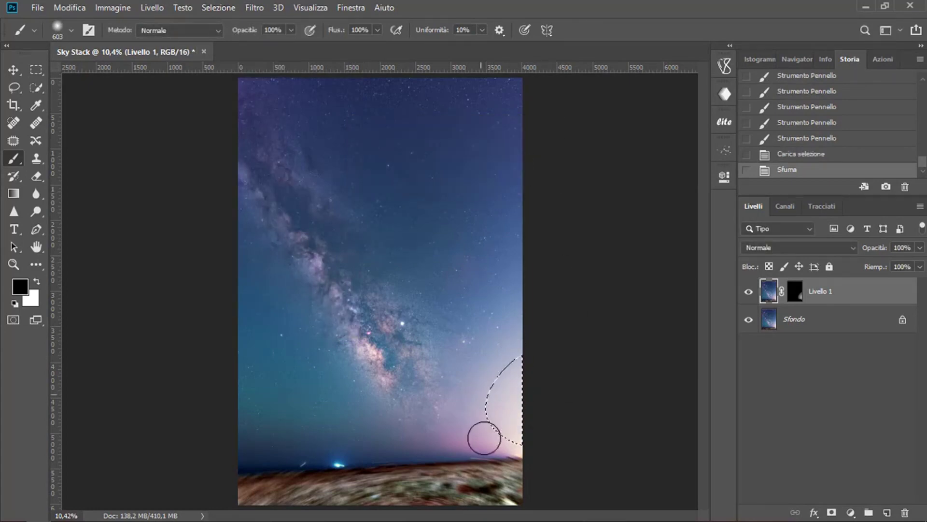
- Darken the selected glow with a Curves adjustment pulling input 186 down to 104
left_click(113, 7)
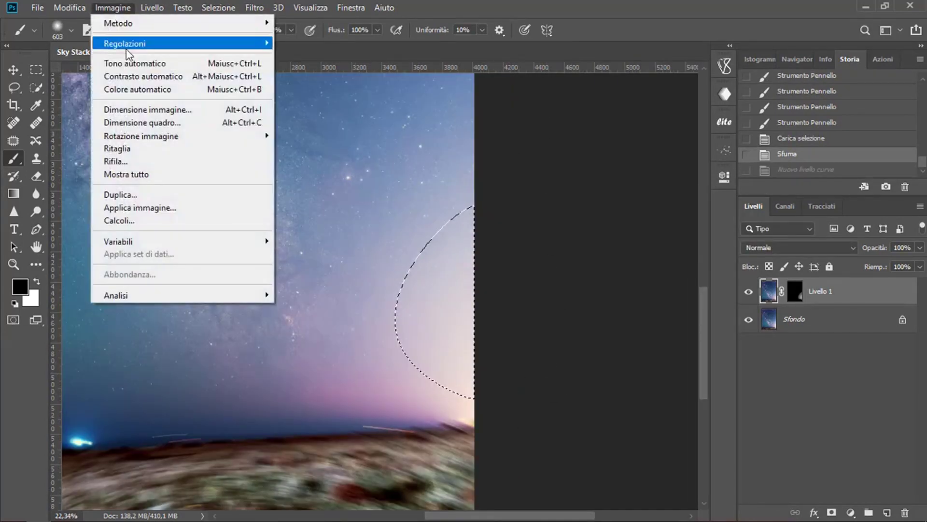
mouse_move(193, 43)
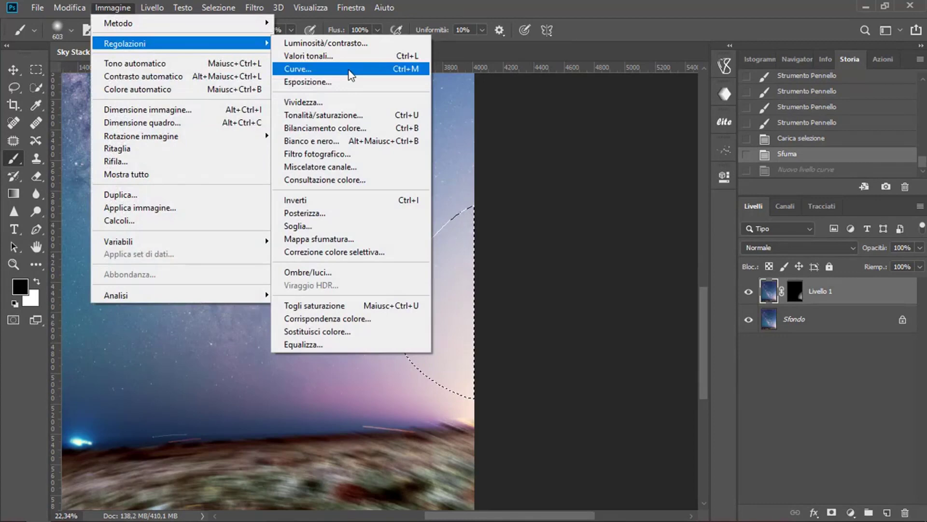
left_click(349, 71)
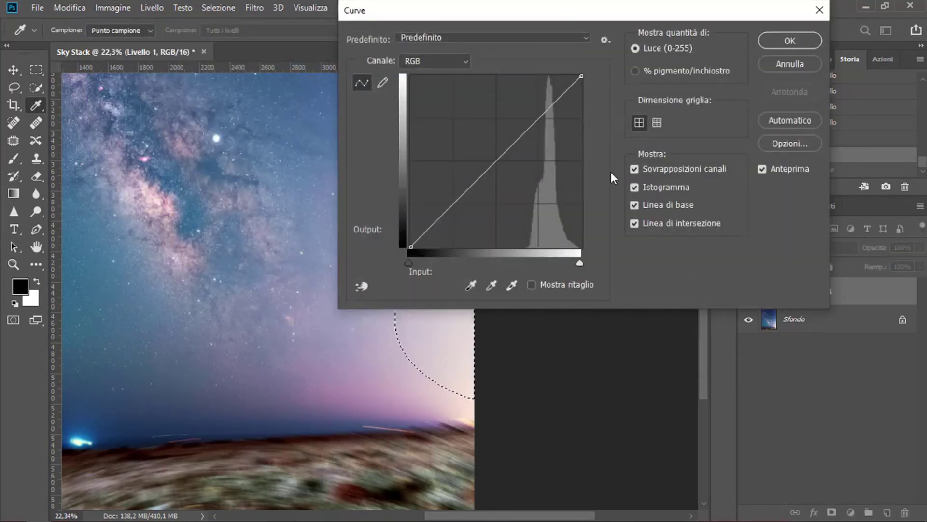
left_click_drag(555, 9, 733, 176)
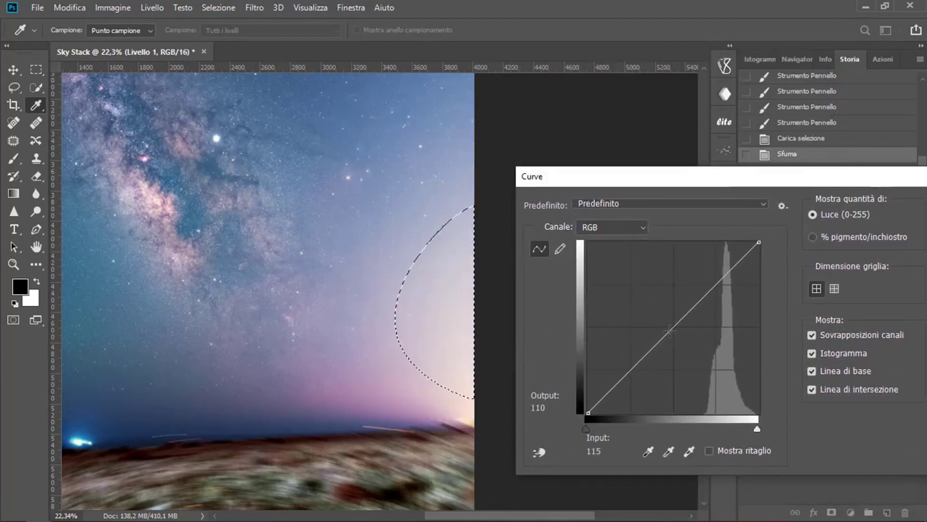
left_click_drag(670, 330, 713, 343)
left_click_drag(824, 181, 703, 180)
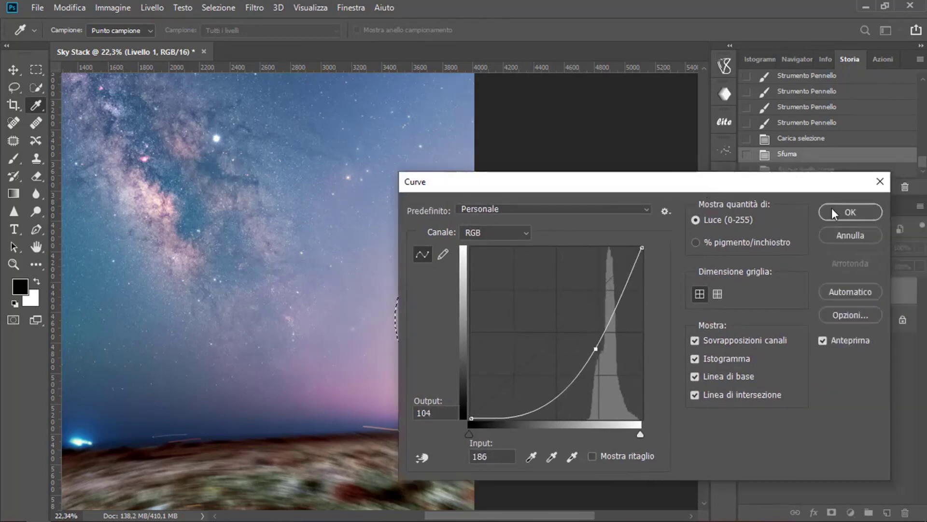
left_click(832, 208)
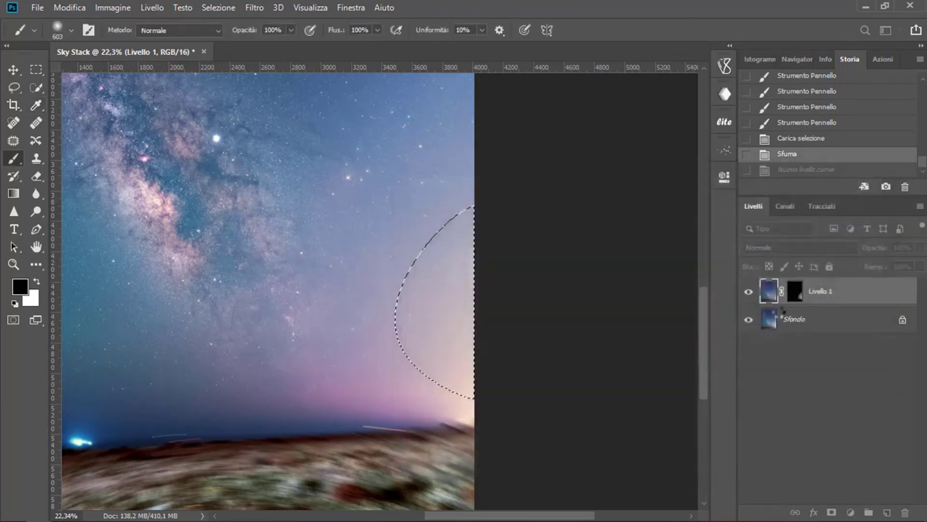
- Deselect and flatten the curves-darkened Livello 1 into the Sfondo layer
key("ctrl+d")
scroll(456, 335, "down", 5)
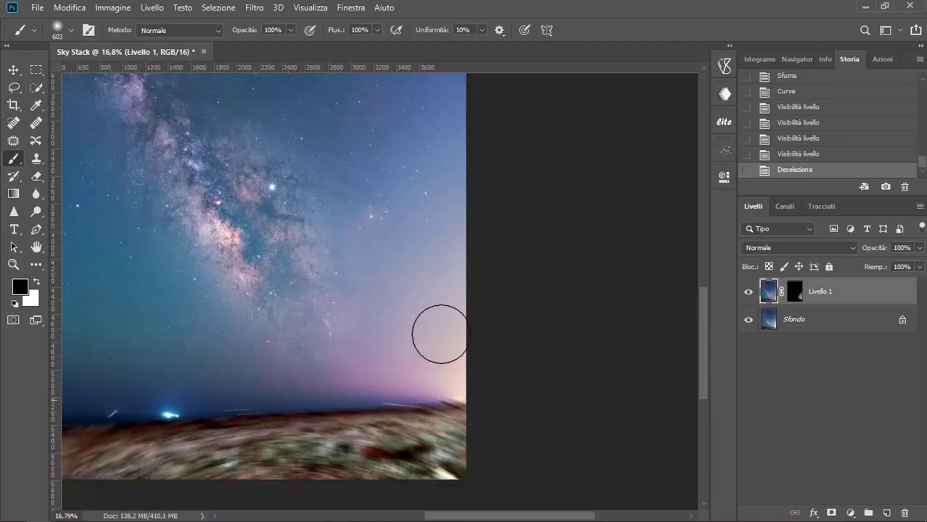
scroll(408, 339, "up", 3)
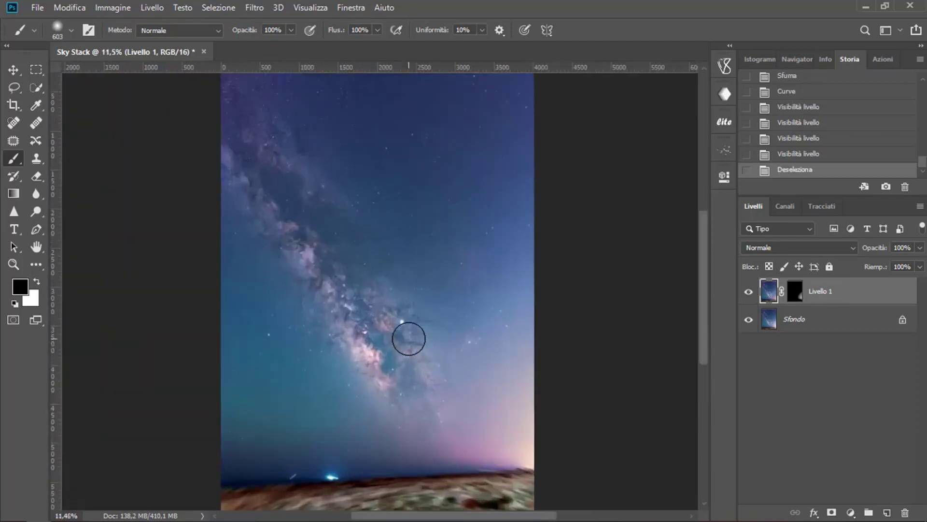
right_click(836, 331)
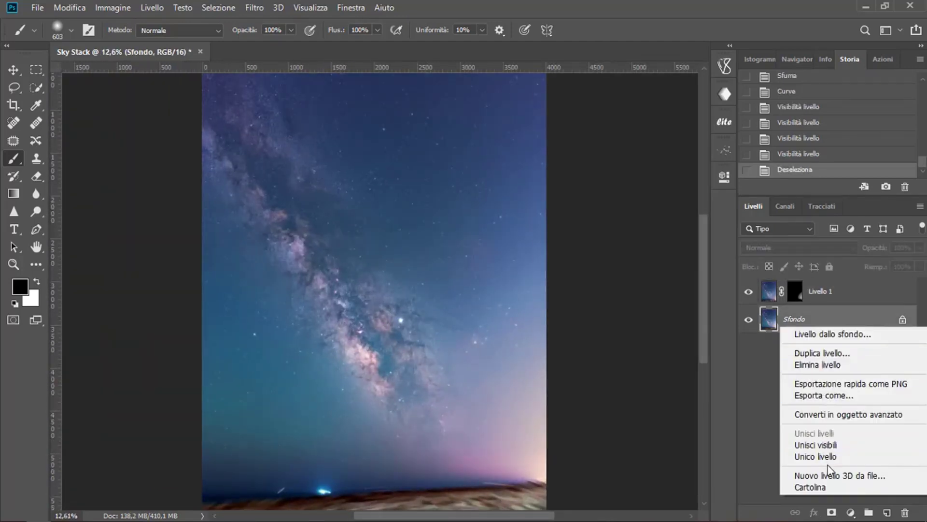
left_click(815, 456)
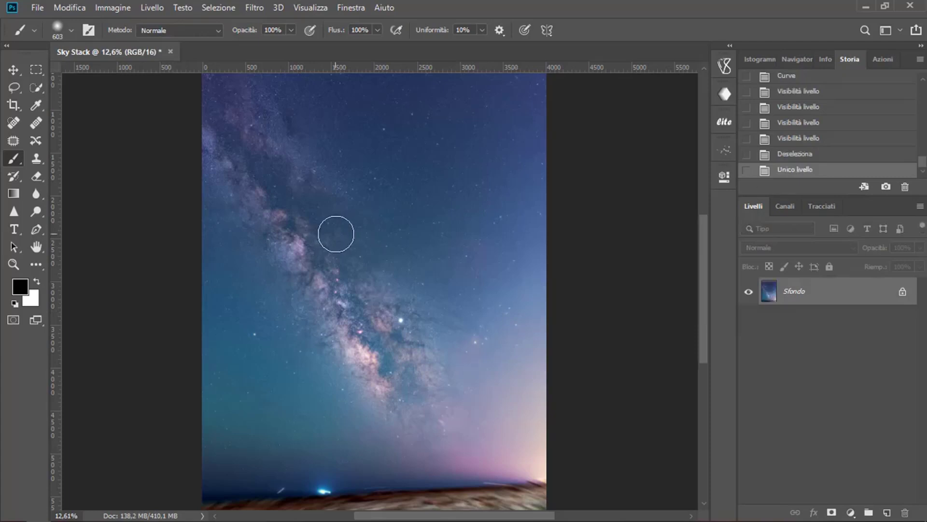
- Apply AstroPanel's Pro D&B effect, compare it, lower it to 86% opacity, and flatten into Sfondo
left_click(725, 150)
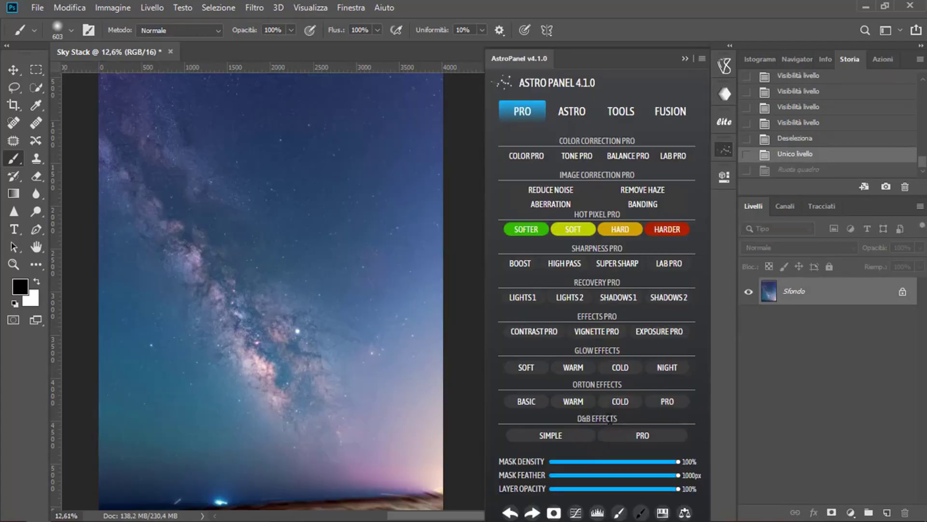
left_click(643, 436)
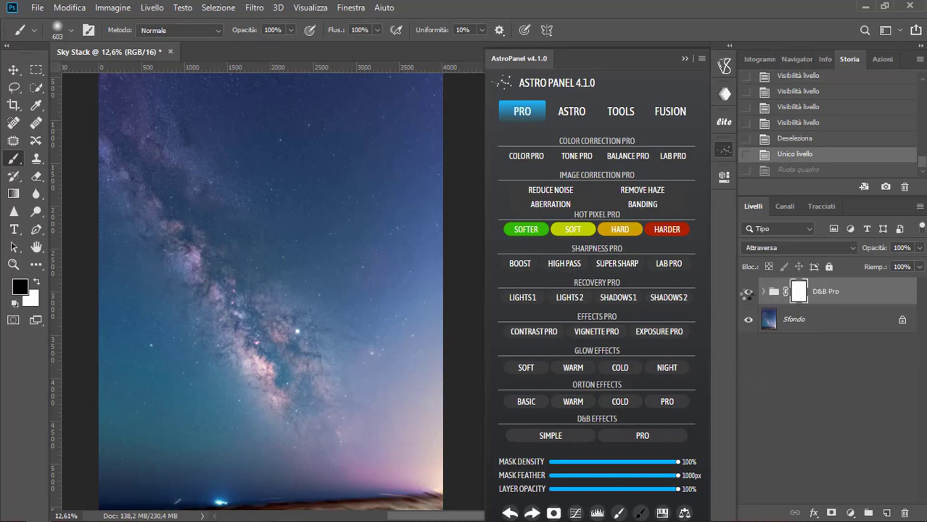
left_click(749, 294)
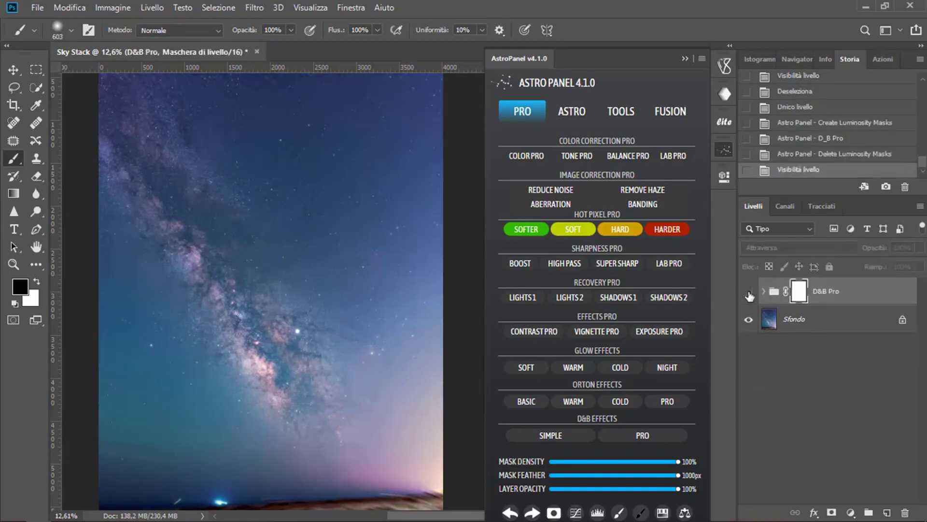
left_click(749, 293)
left_click(749, 294)
left_click(748, 294)
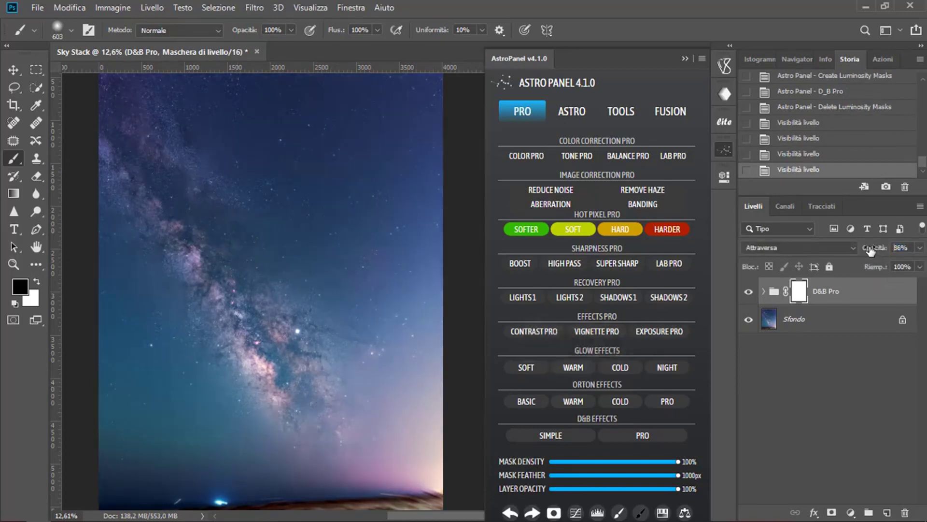
left_click_drag(870, 250, 872, 250)
right_click(779, 318)
left_click(831, 446)
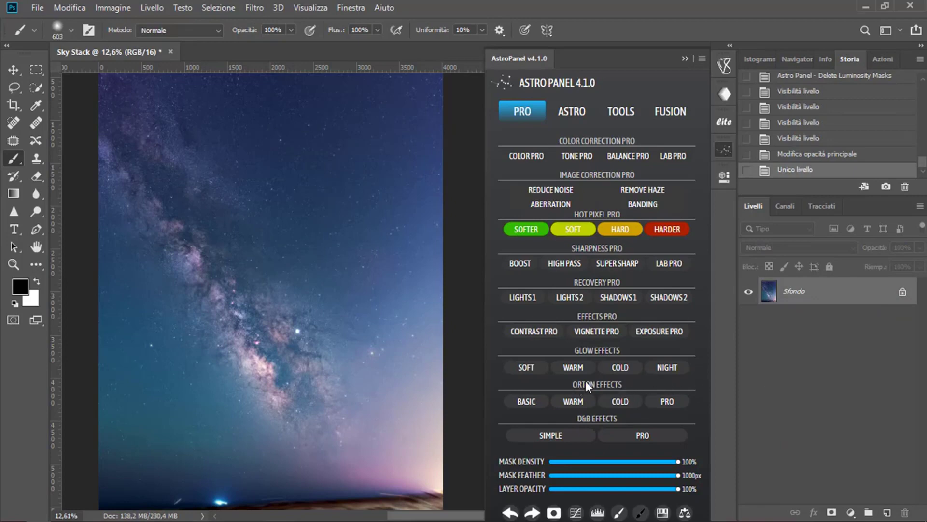
- Apply the Orton Pro glow, compare it on and off, and flatten into Sfondo
left_click(667, 402)
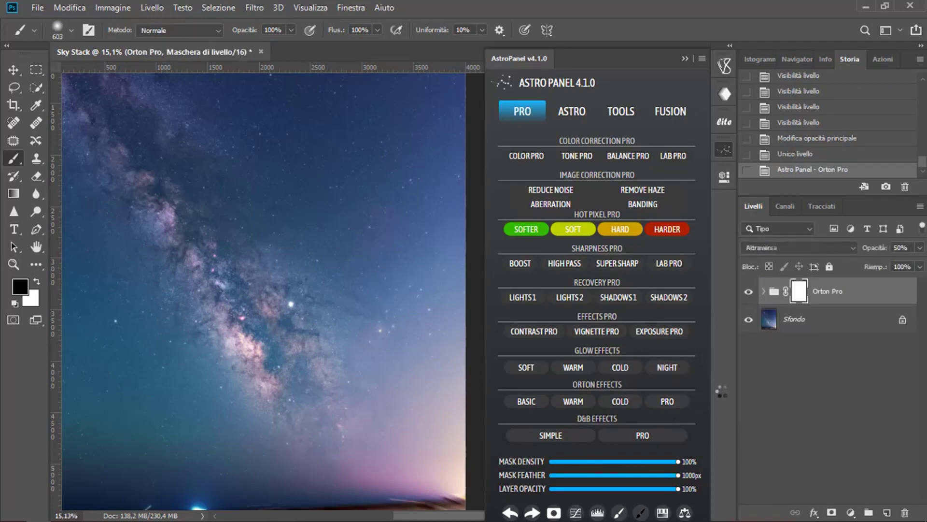
left_click(749, 292)
left_click(749, 292)
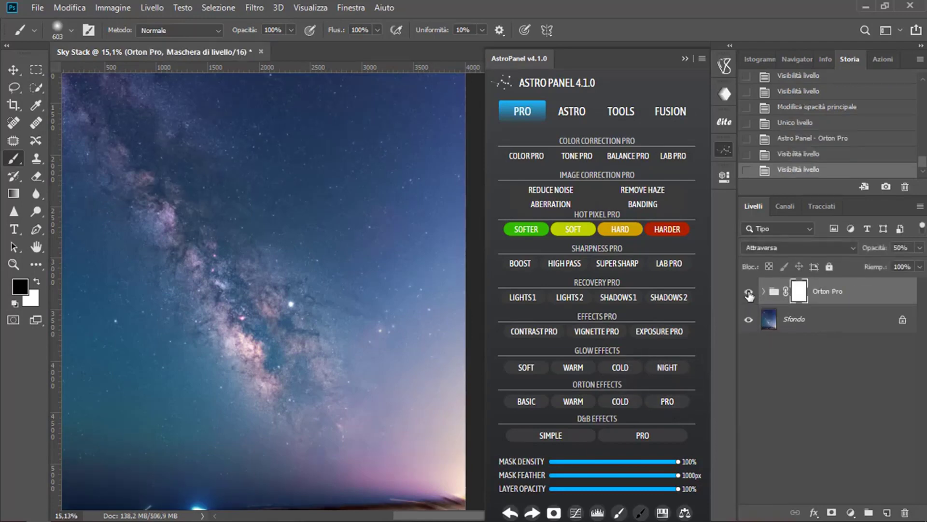
key("ctrl+minus")
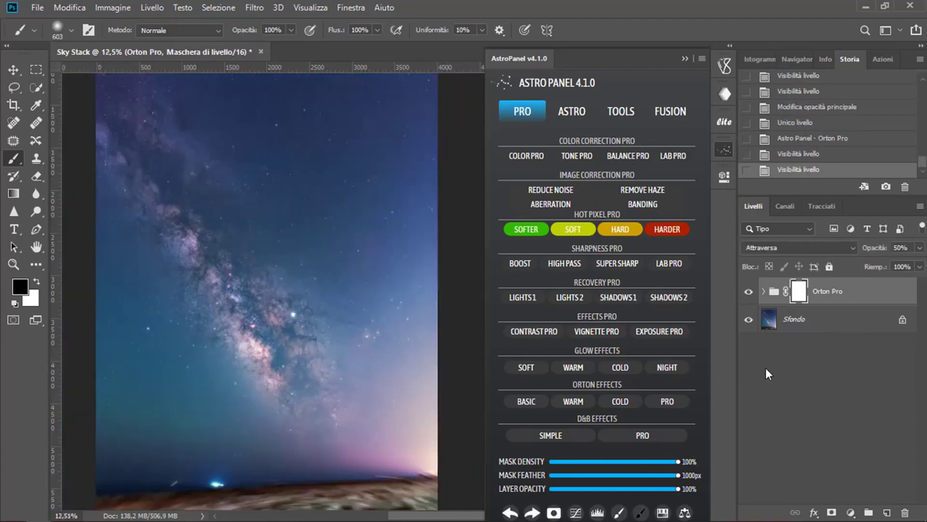
right_click(817, 325)
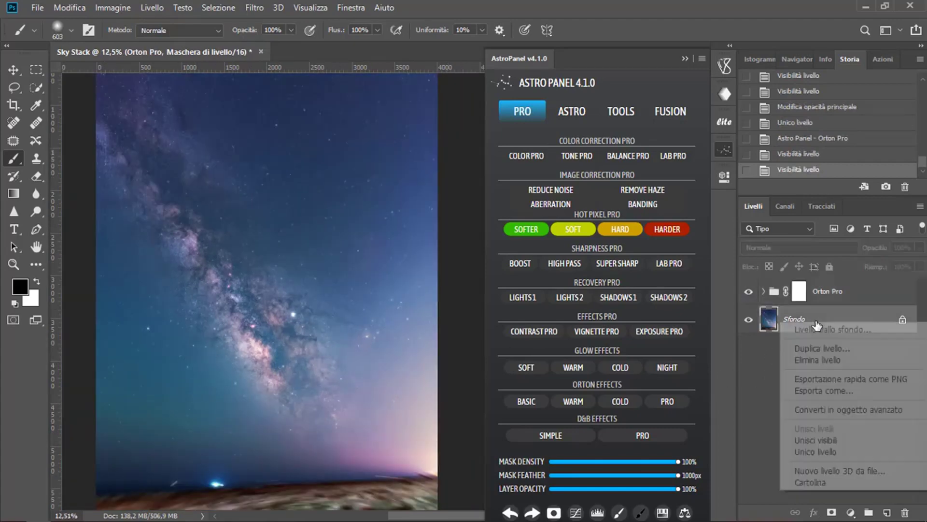
left_click(819, 453)
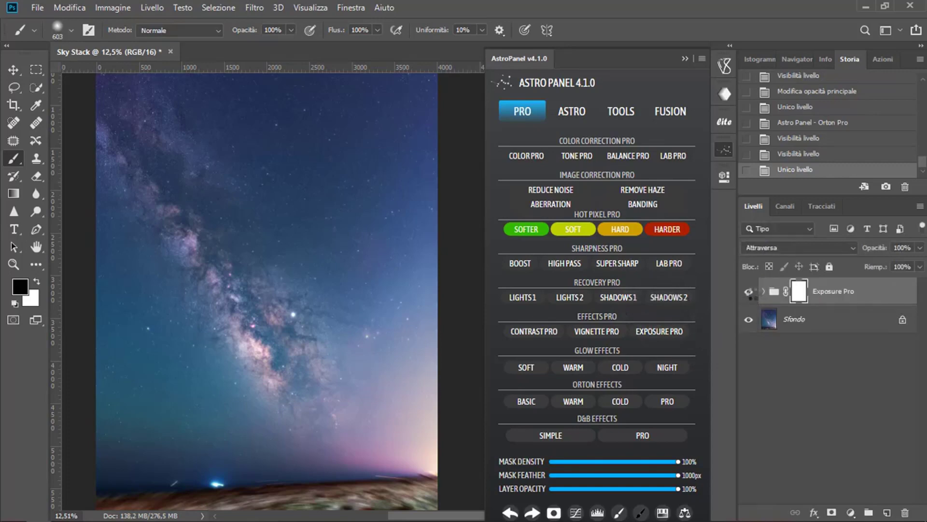
- Compare the Exposure Pro group on and off, leaving it unflattened for now
left_click(749, 291)
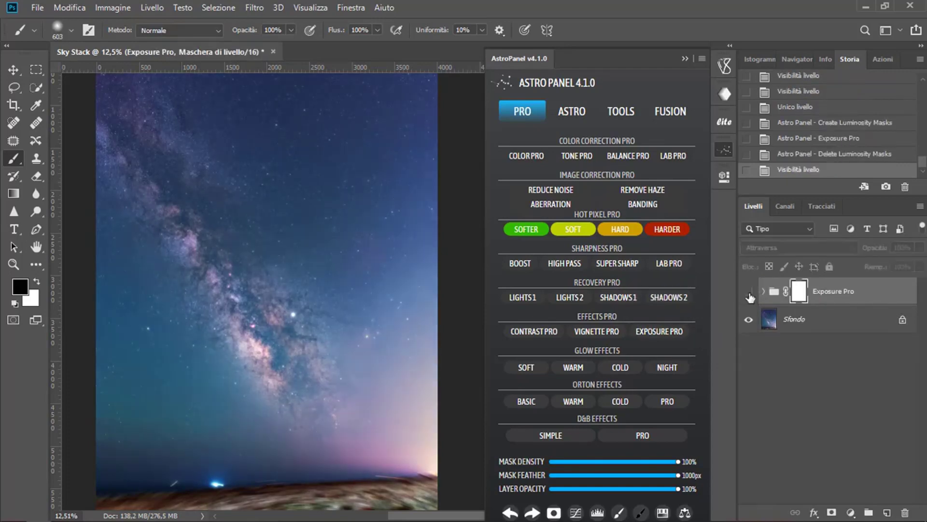
left_click(749, 291)
right_click(847, 325)
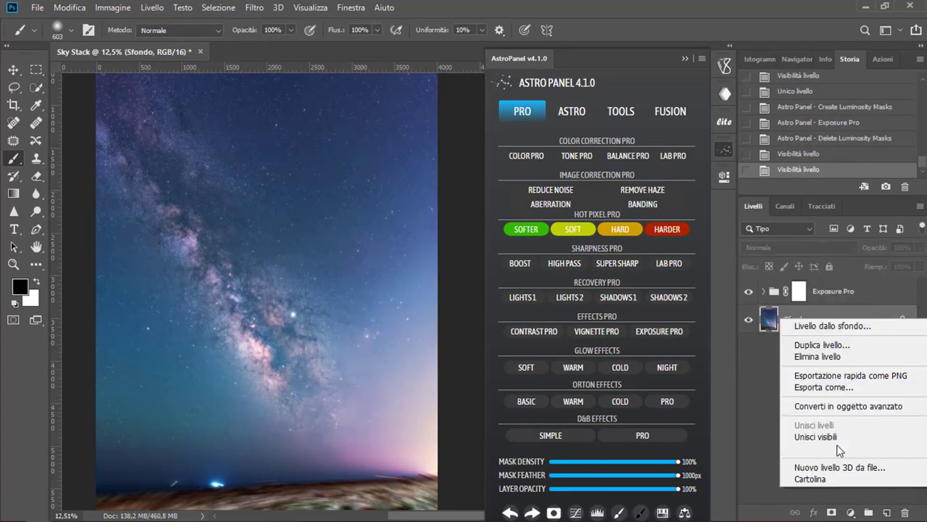
key("Escape")
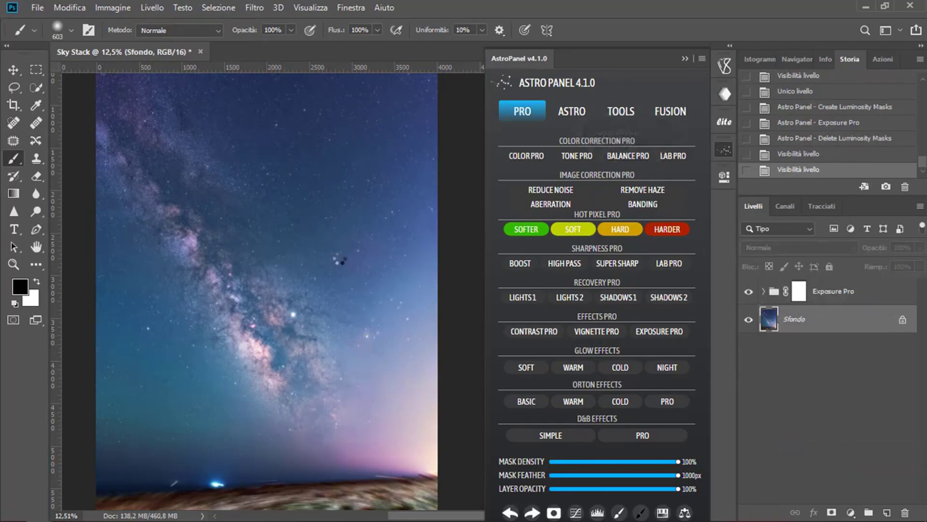
- Apply Sharpness Lab Pro, compare it, flatten everything into Sfondo, and collapse AstroPanel
scroll(145, 377, "up", 3)
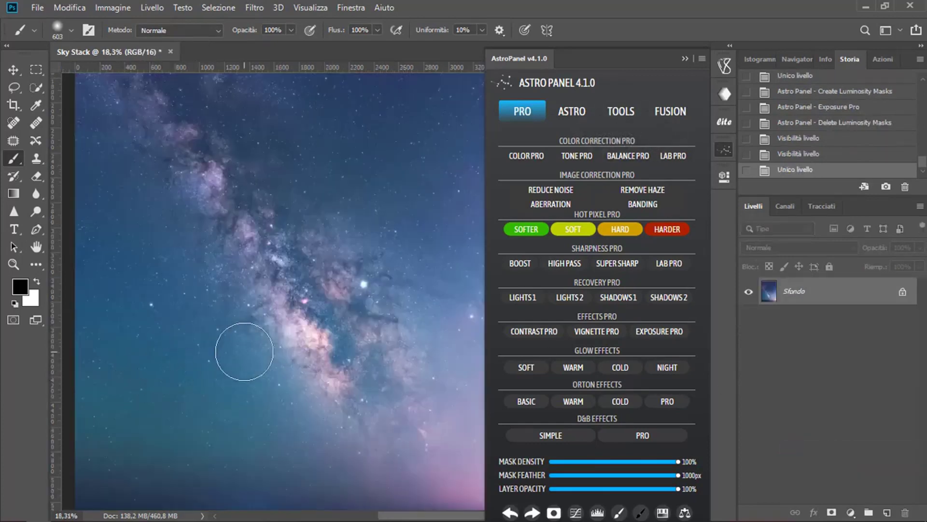
scroll(328, 343, "up", 1)
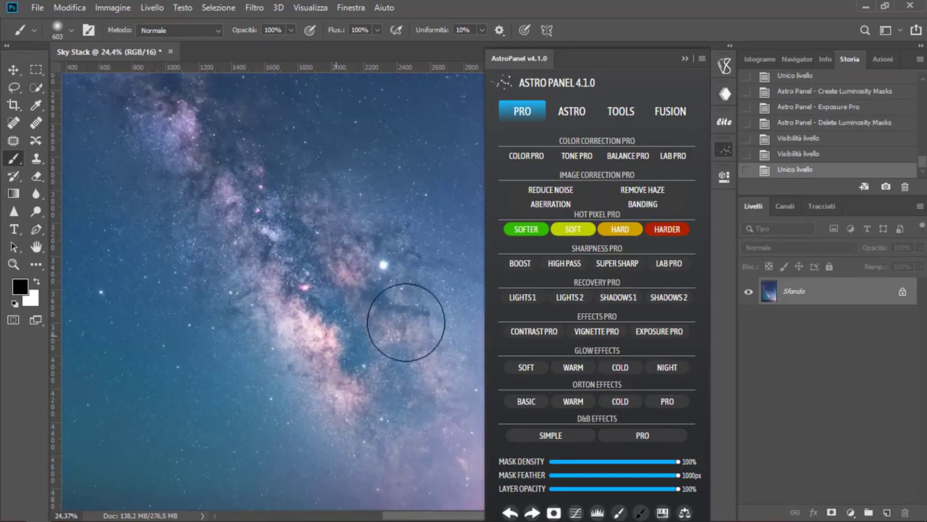
left_click(673, 265)
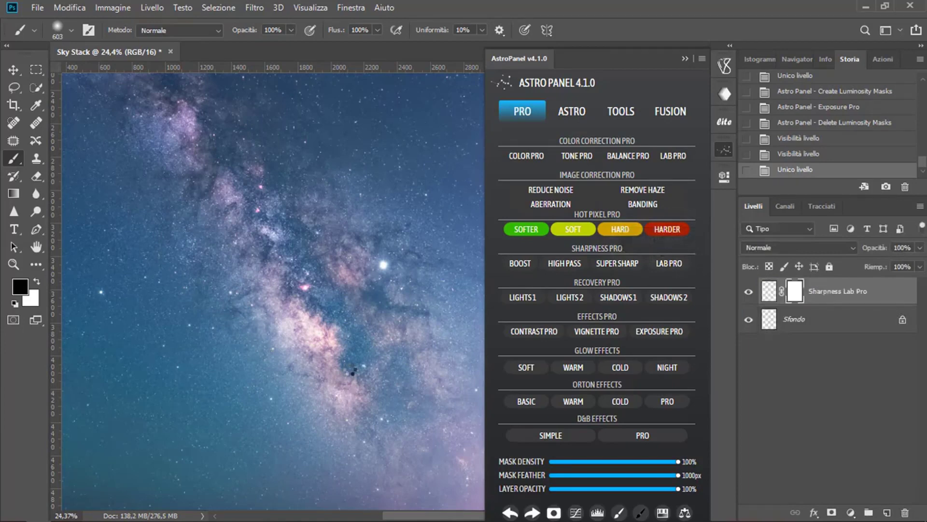
left_click(749, 292)
left_click(748, 292)
right_click(848, 328)
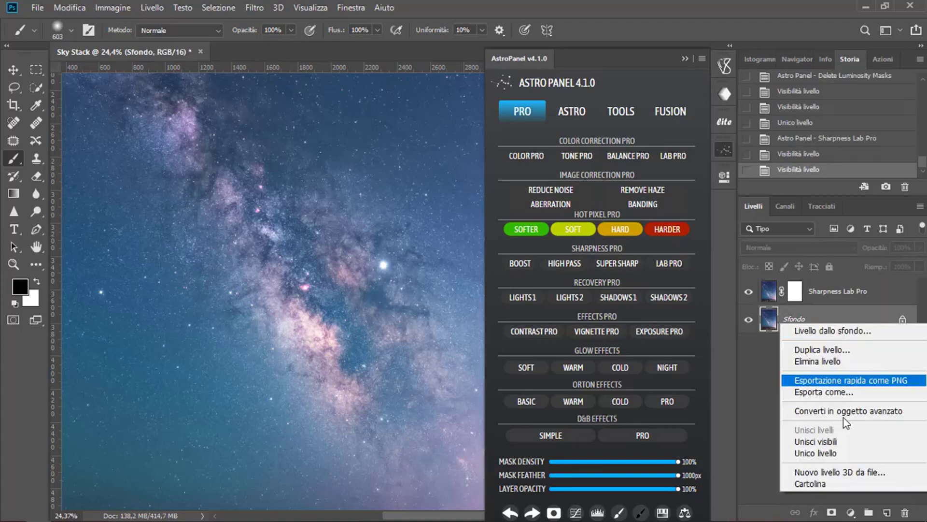
left_click(801, 449)
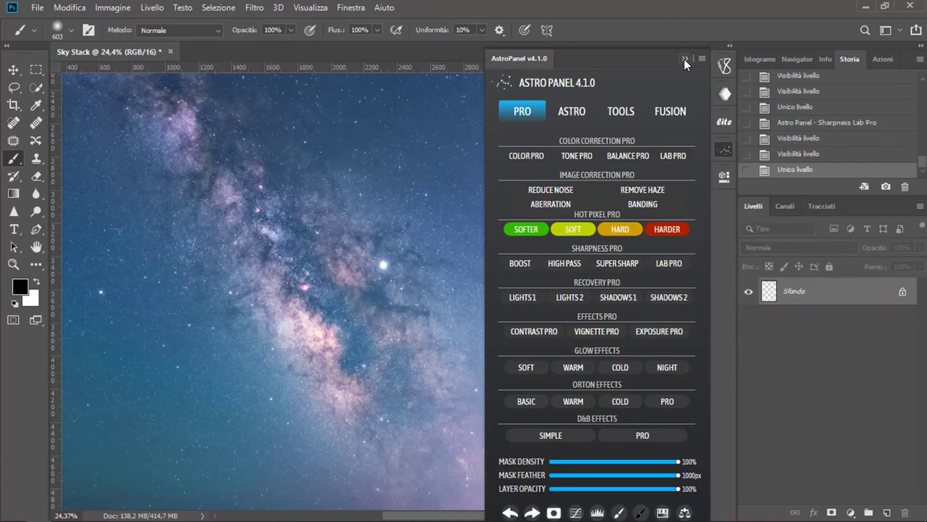
left_click(683, 59)
key("ctrl+0")
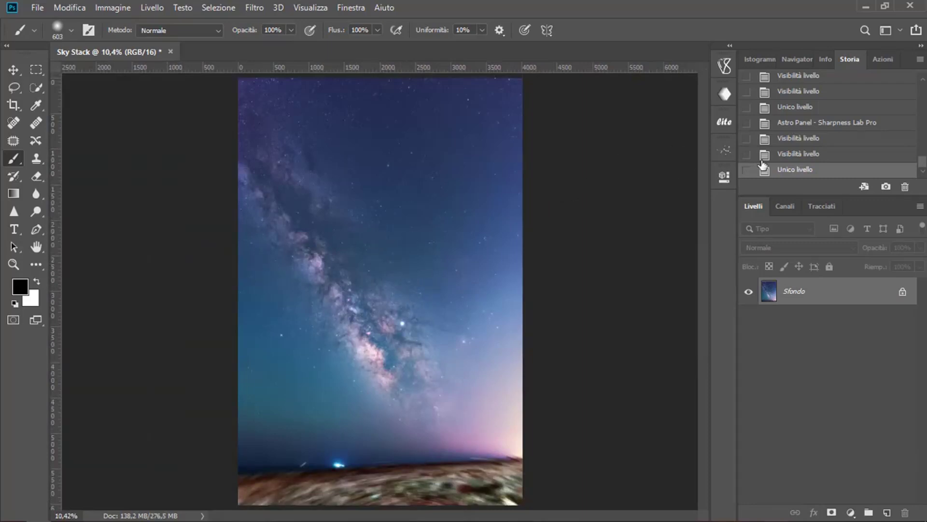
- Rotate the image 90° clockwise via Immagine > Rotazione immagine
left_click(122, 10)
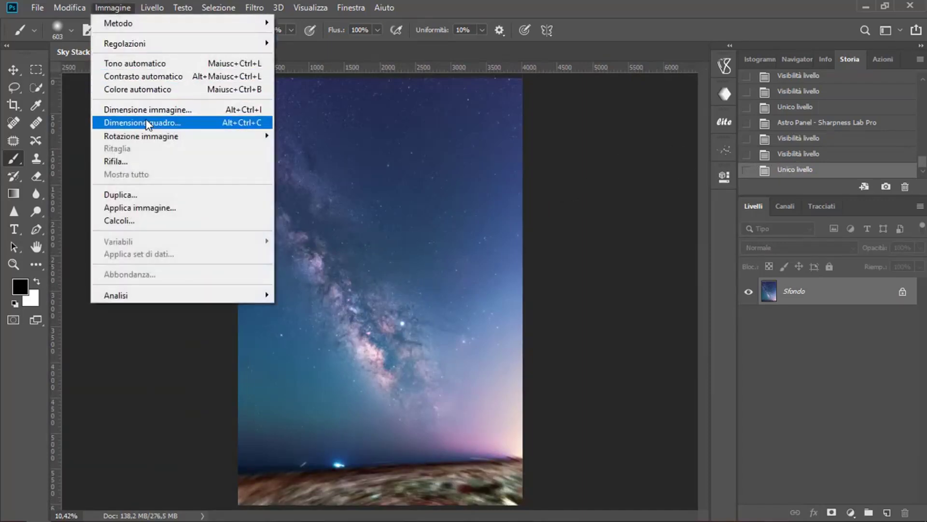
mouse_move(159, 136)
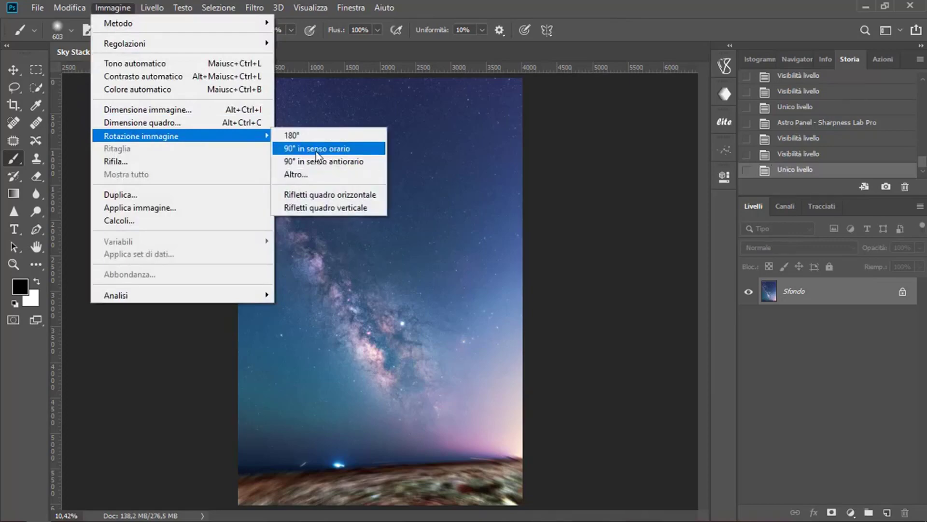
left_click(316, 151)
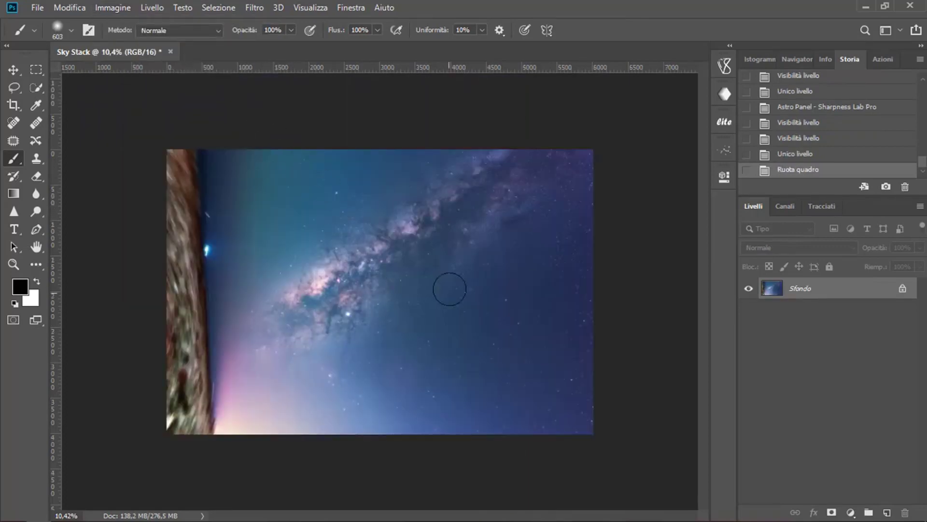
- Compare the rotated result with the original Sky Stack snapshot in History
scroll(922, 149, "up", 5)
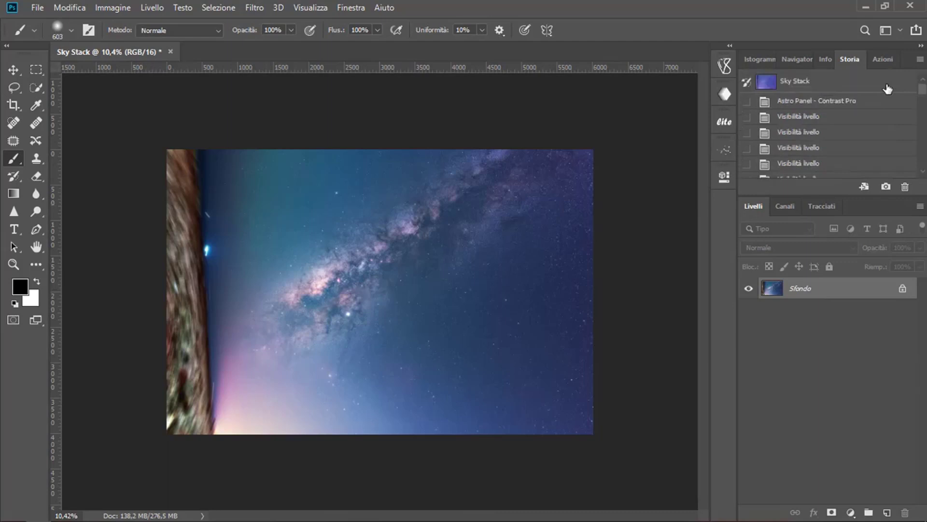
left_click(886, 85)
scroll(920, 140, "down", 5)
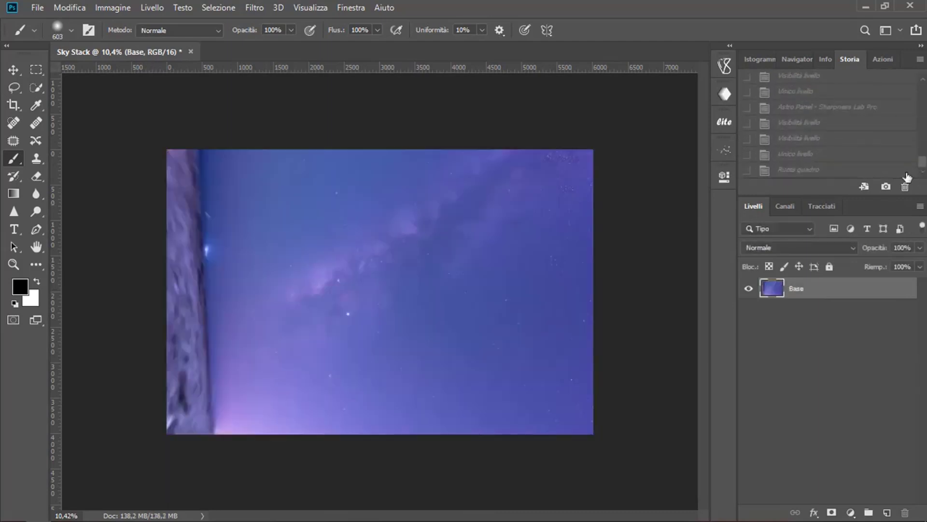
left_click(894, 170)
scroll(367, 278, "up", 2)
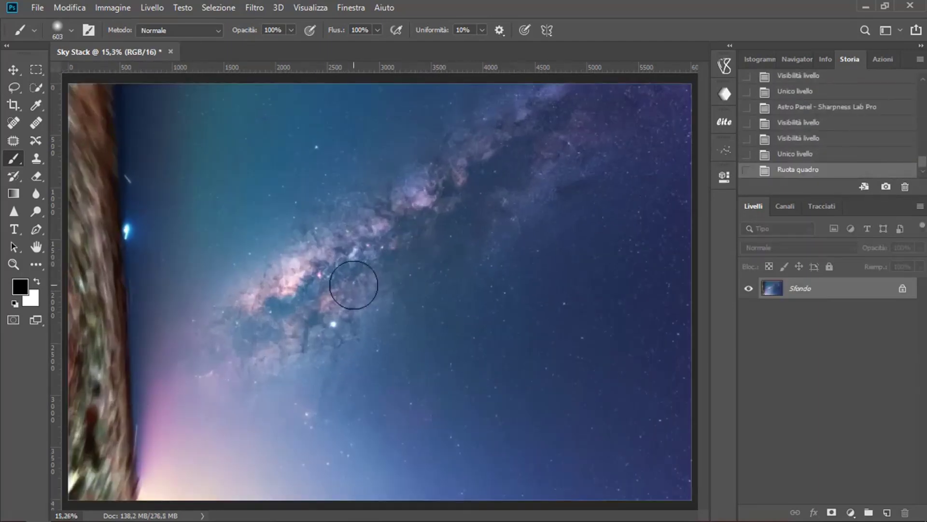